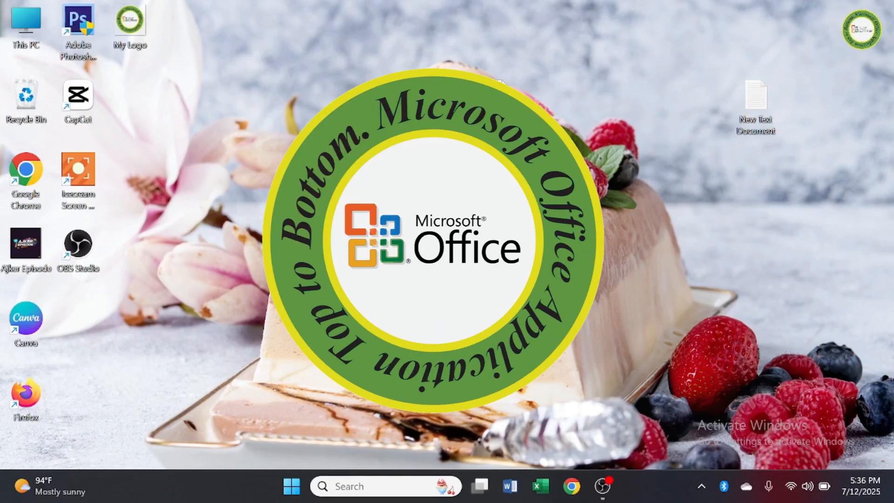
right_click(299, 213)
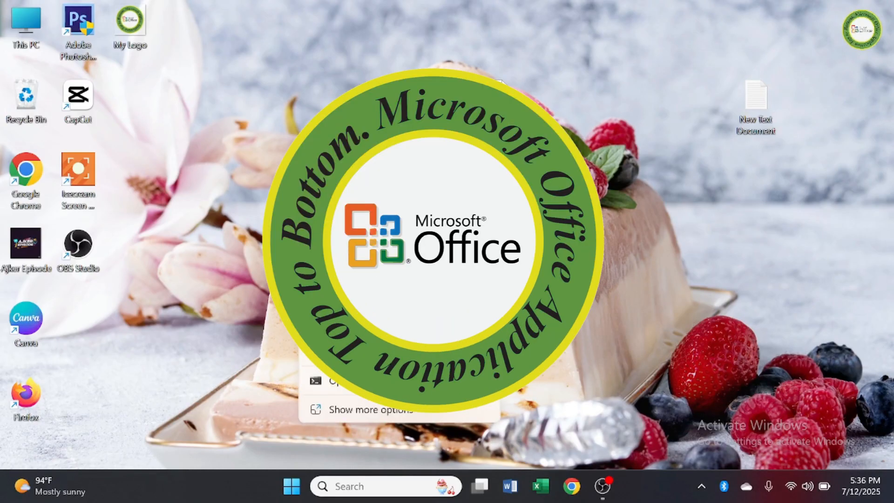
left_click(339, 272)
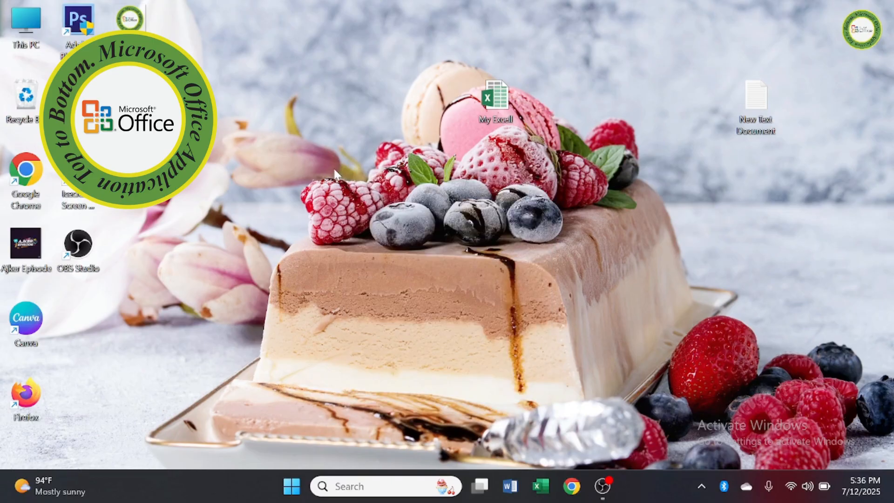
right_click(335, 173)
left_click(371, 219)
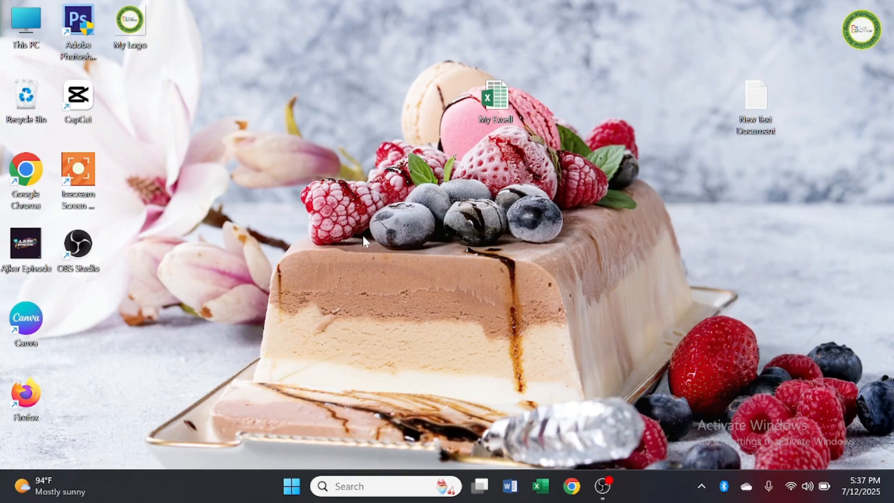
right_click(278, 140)
left_click(314, 204)
right_click(284, 159)
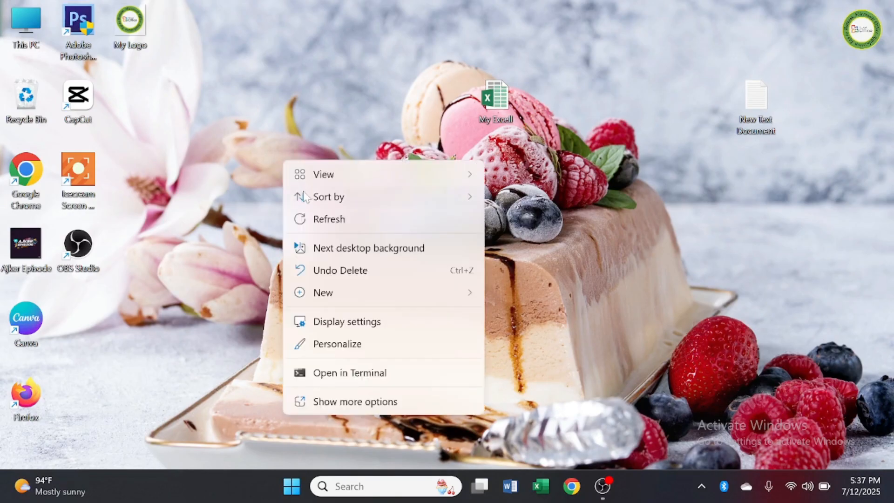
left_click(271, 181)
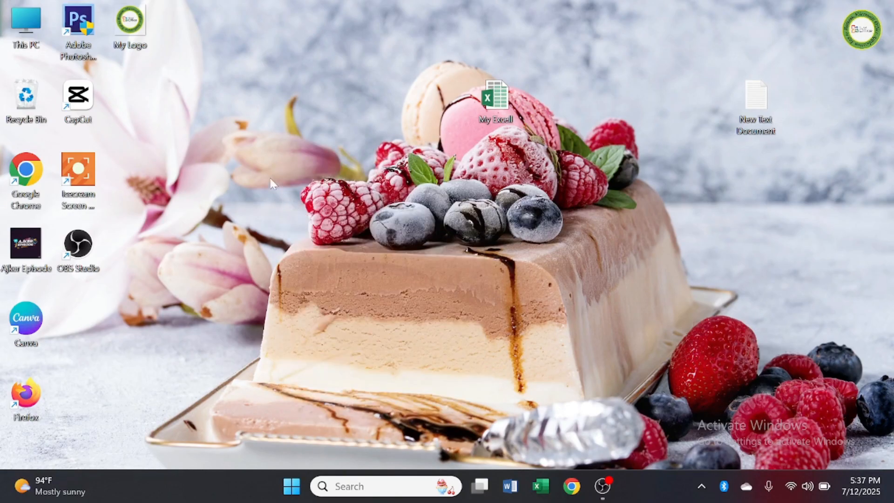
right_click(276, 172)
left_click(303, 224)
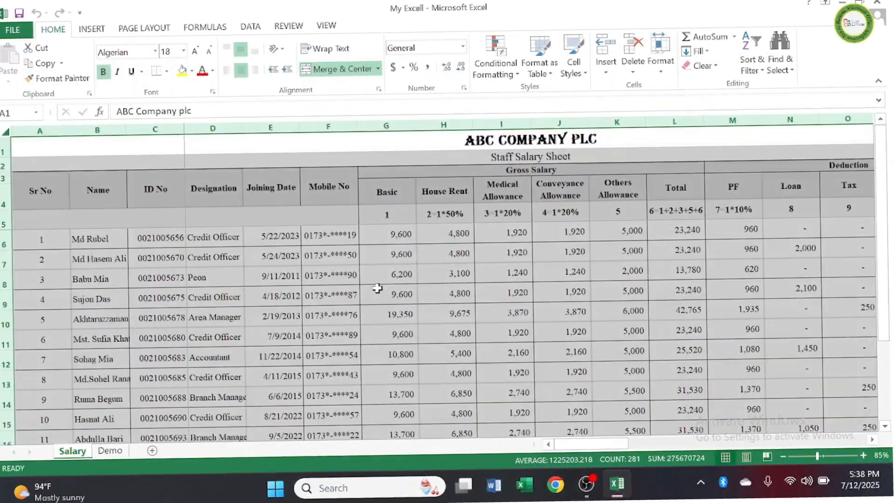
Step: Look over the completed staff salary table on the Salary sheet, from the first employee row down to the Total row
scroll(323, 291, "down", 3)
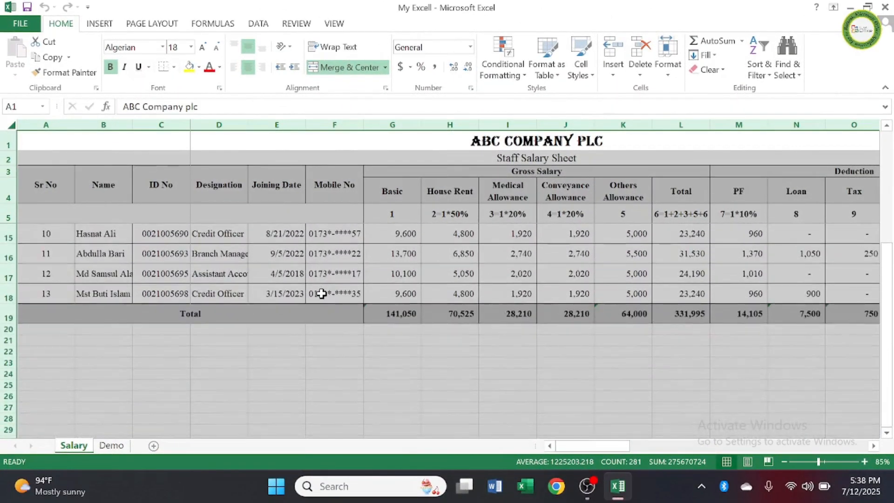
scroll(321, 293, "up", 3)
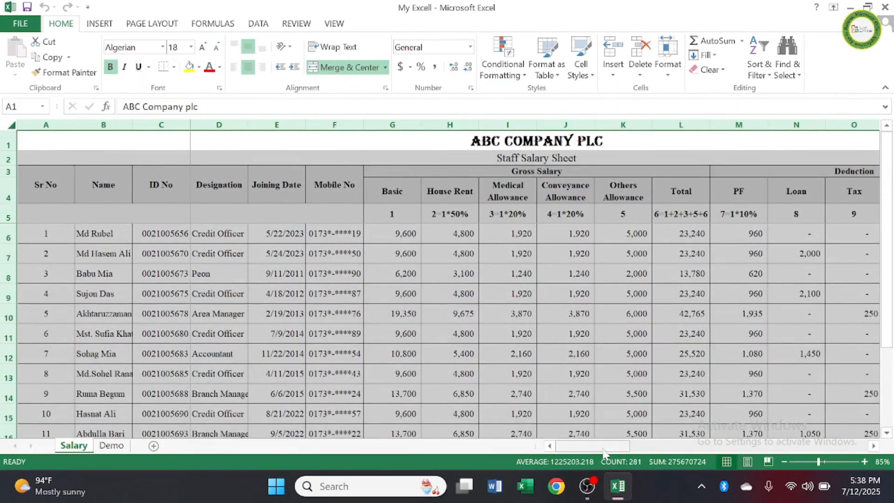
mouse_move(608, 448)
left_mouse_down()
mouse_move(632, 448)
mouse_move(596, 448)
left_mouse_up()
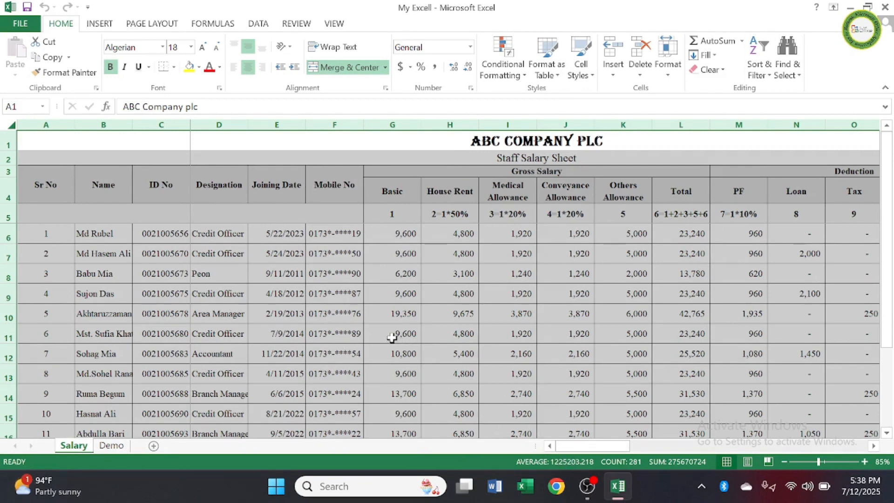
scroll(391, 337, "down", 2)
scroll(394, 343, "up", 2)
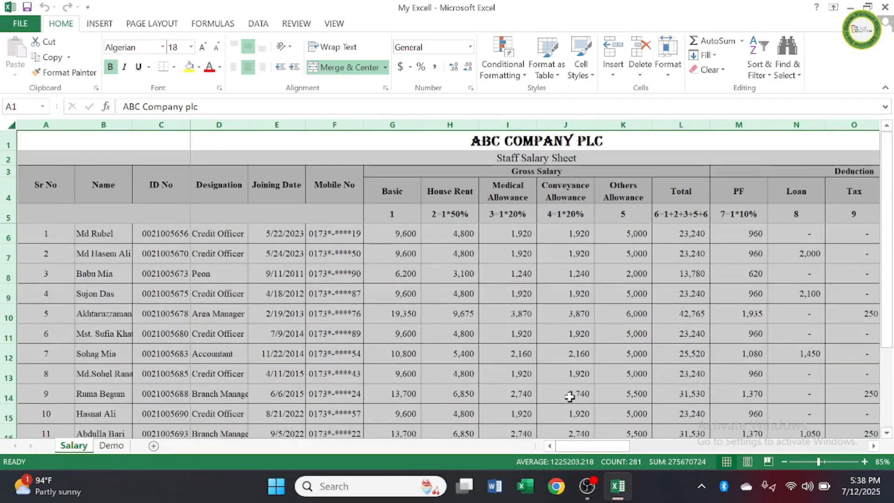
left_click_drag(594, 449, 579, 437)
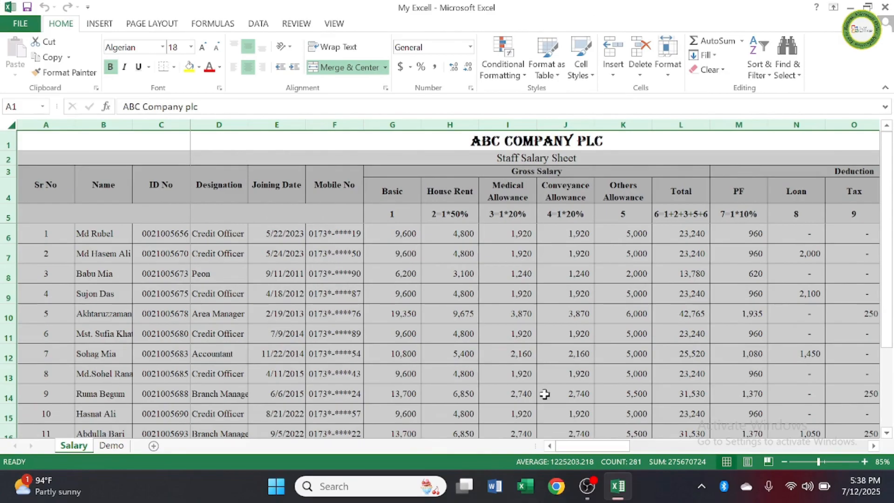
scroll(236, 313, "down", 4)
scroll(238, 315, "up", 3)
scroll(238, 317, "up", 1)
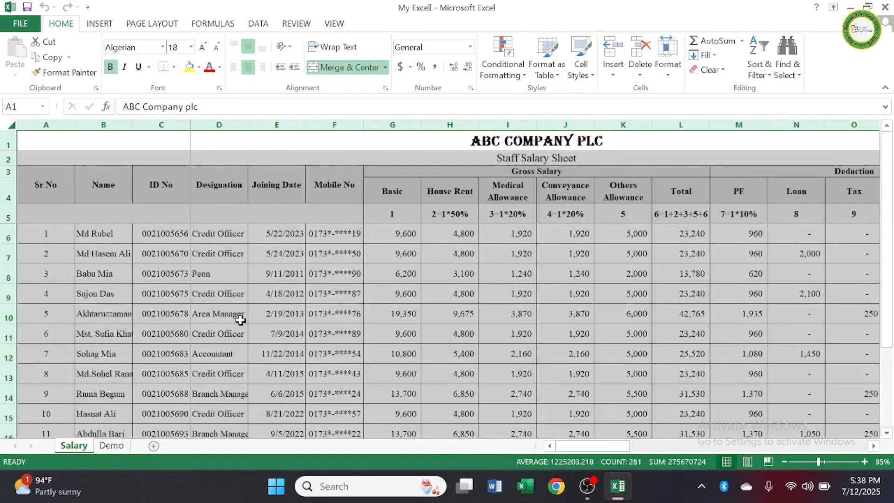
Step: Open the Demo sheet and review the employee detail columns: Sr No, Name, ID No, Designation, Joining Date and Mobile No
left_click(119, 447)
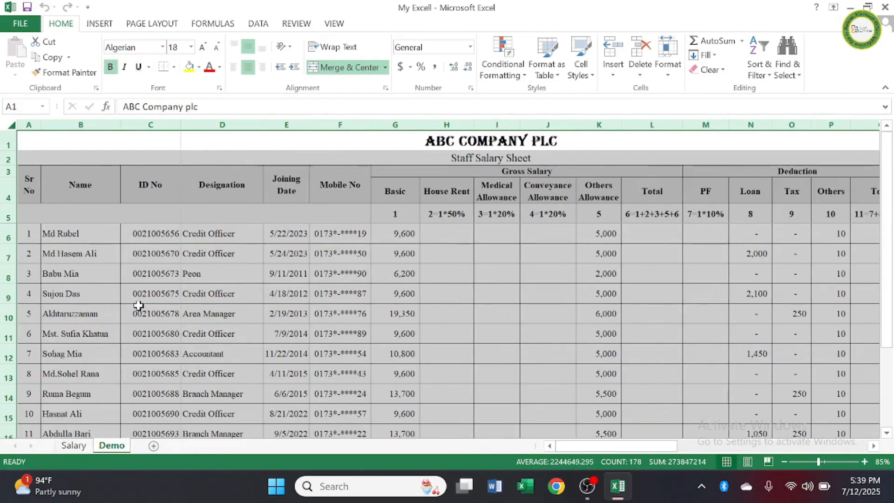
left_click(84, 239)
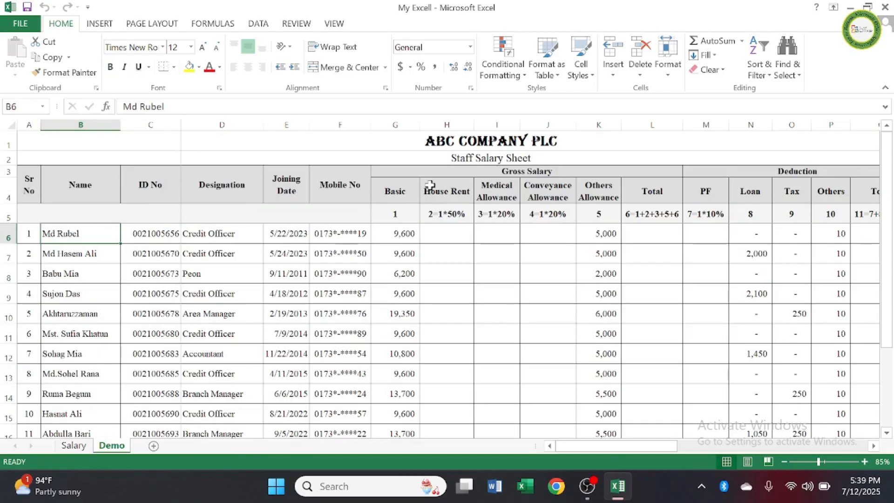
left_click(435, 185)
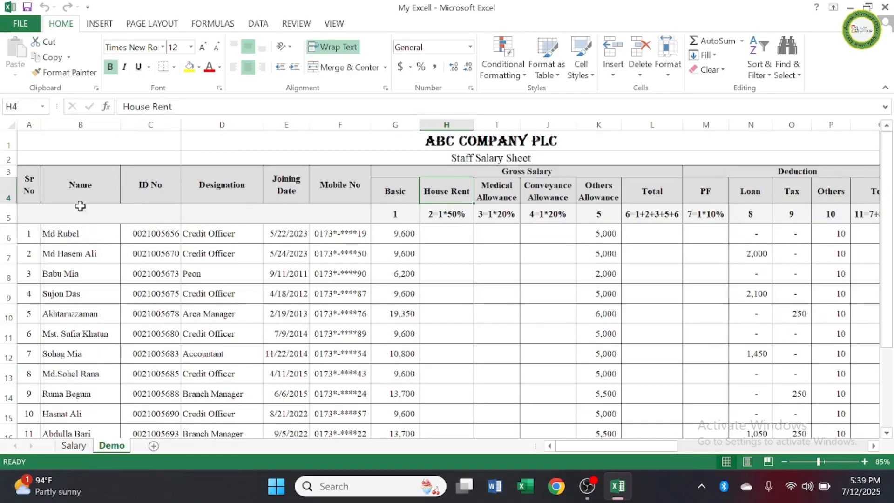
left_click(79, 187)
left_click(151, 186)
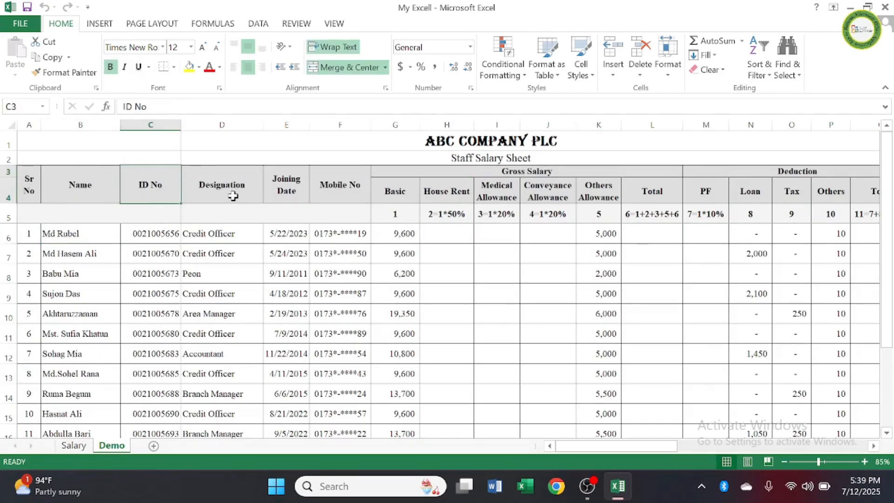
left_click(233, 188)
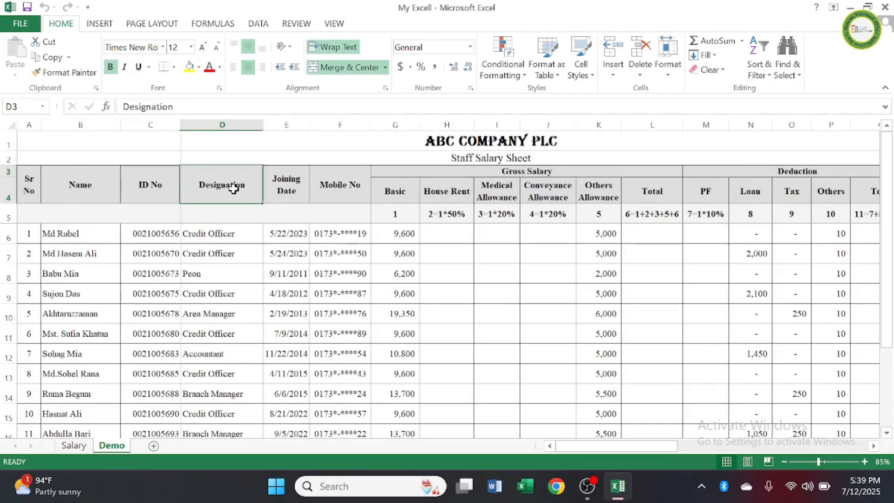
left_click(30, 186)
left_click(291, 186)
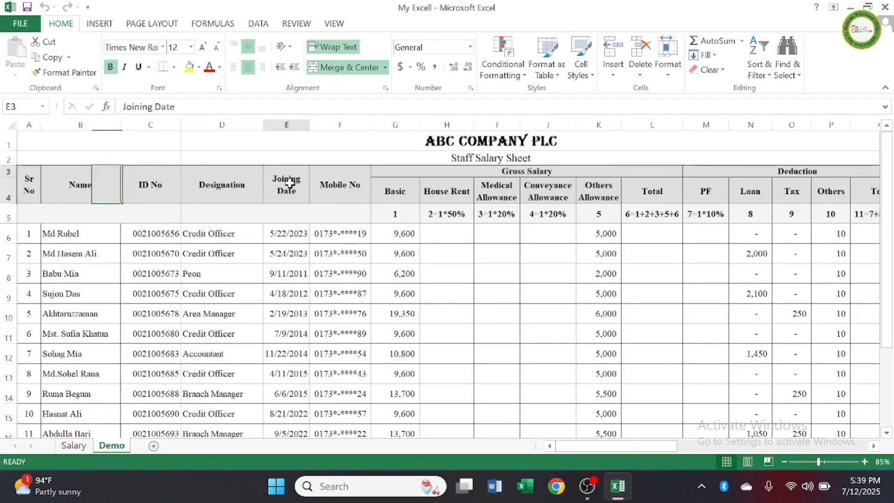
left_click(329, 181)
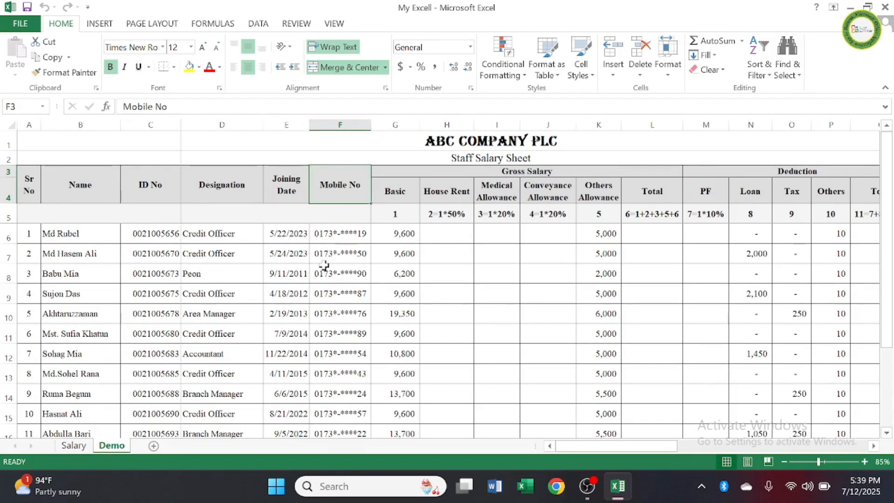
scroll(325, 267, "down", 3)
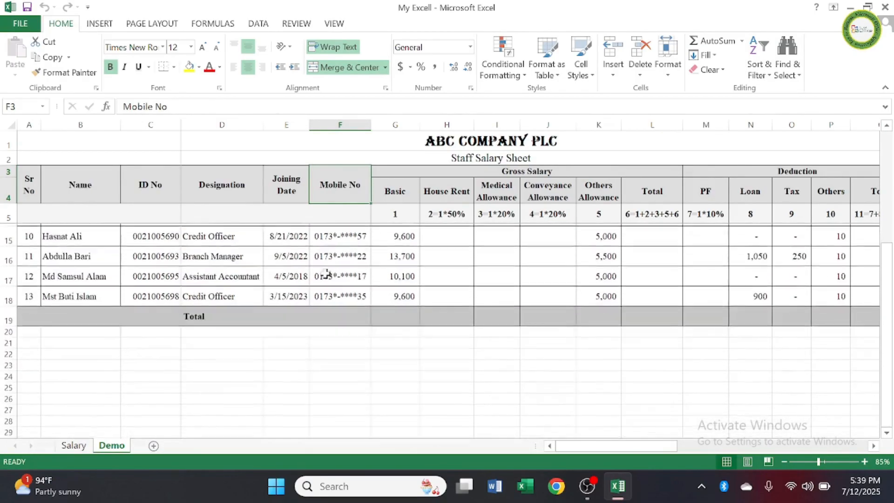
scroll(325, 305, "up", 3)
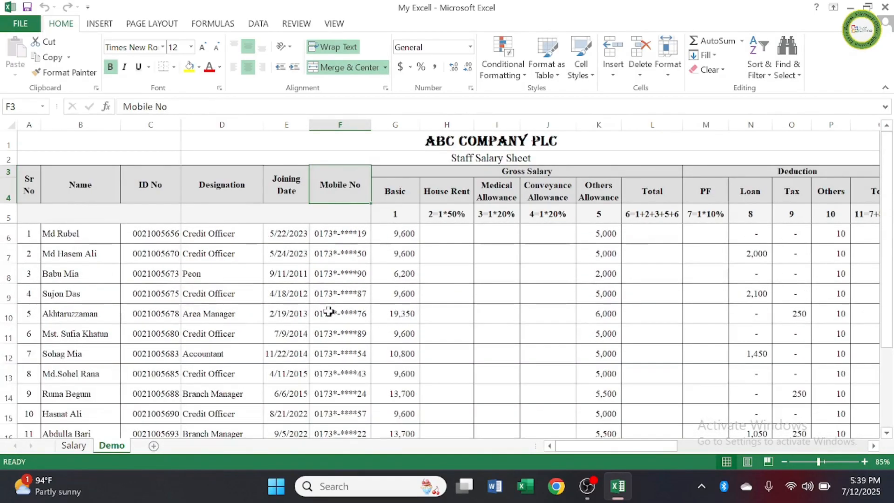
Step: Examine the Gross Salary headings on the Demo sheet, from Basic and House Rent through the allowances to Total
left_click(400, 214)
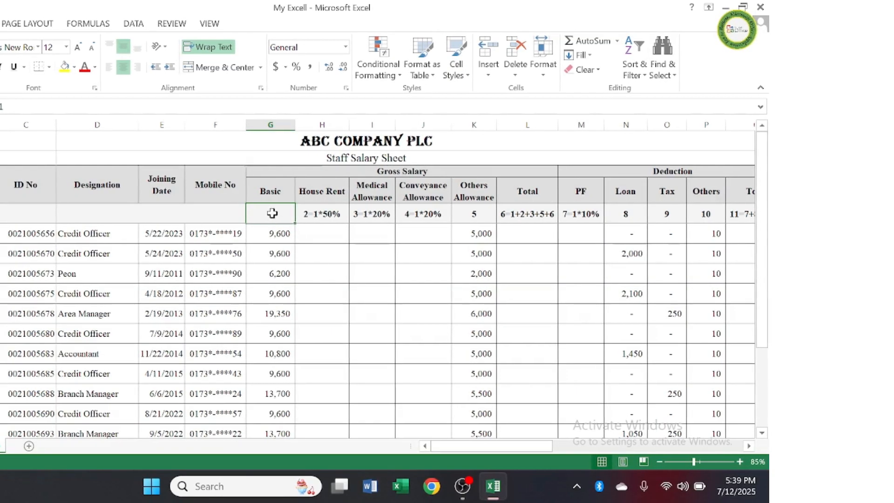
left_click(318, 194)
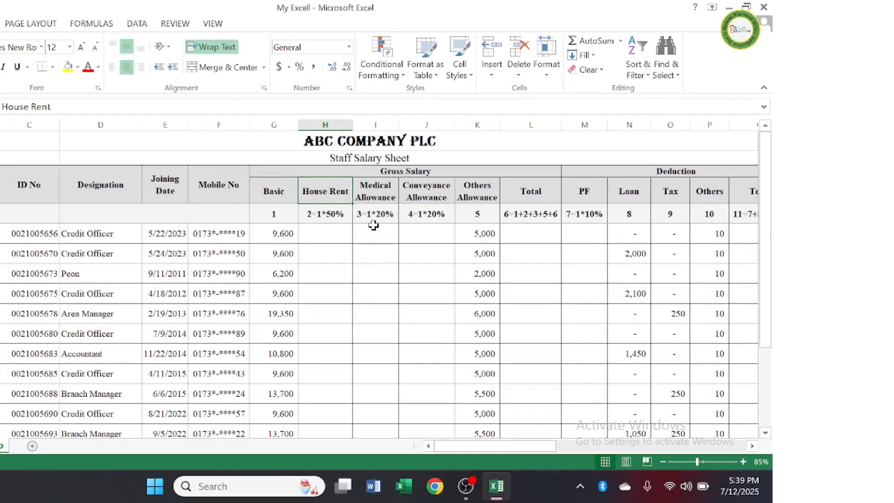
left_click(388, 193)
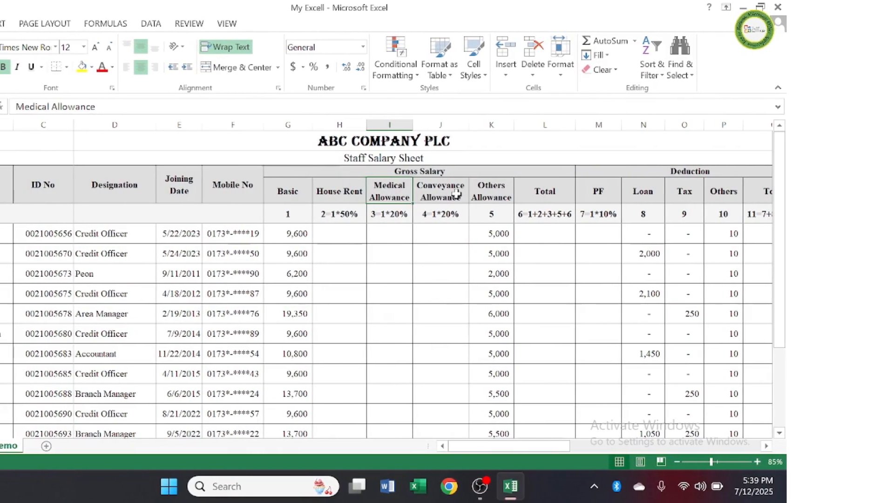
left_click(456, 192)
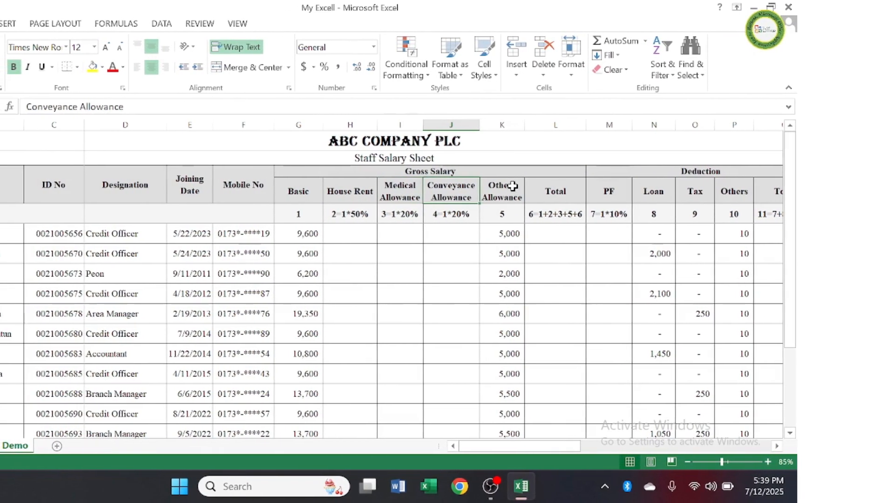
left_click(505, 186)
left_click(559, 192)
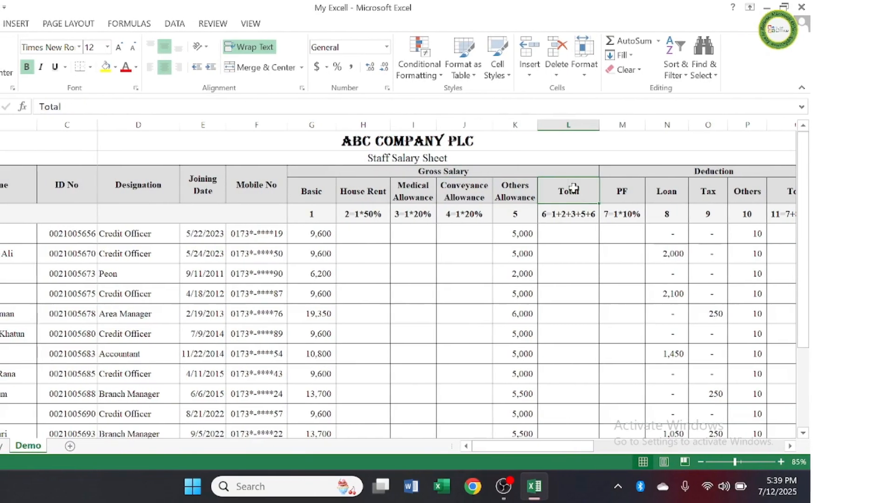
left_click_drag(316, 191, 557, 192)
left_click(477, 170)
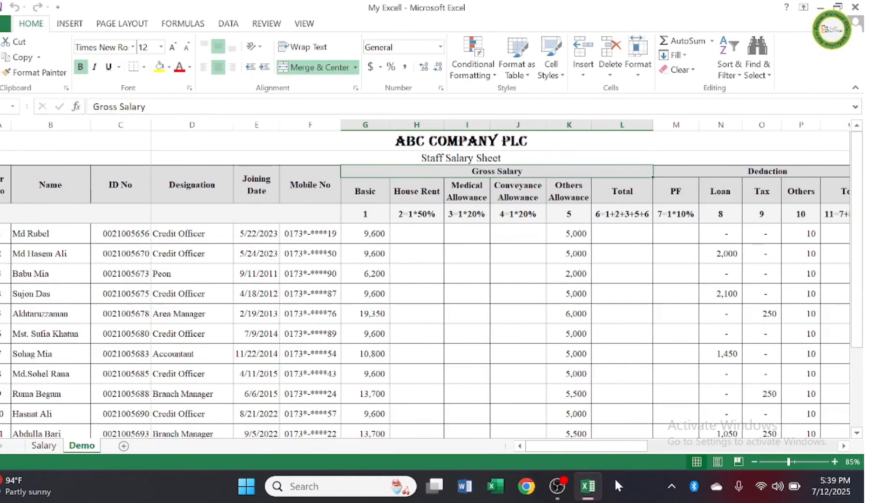
Step: Examine the Deduction columns PF, Loan, Tax, Others and Total, including the loan, tax and other amounts in the employee rows
left_click_drag(615, 447, 654, 447)
left_click(515, 192)
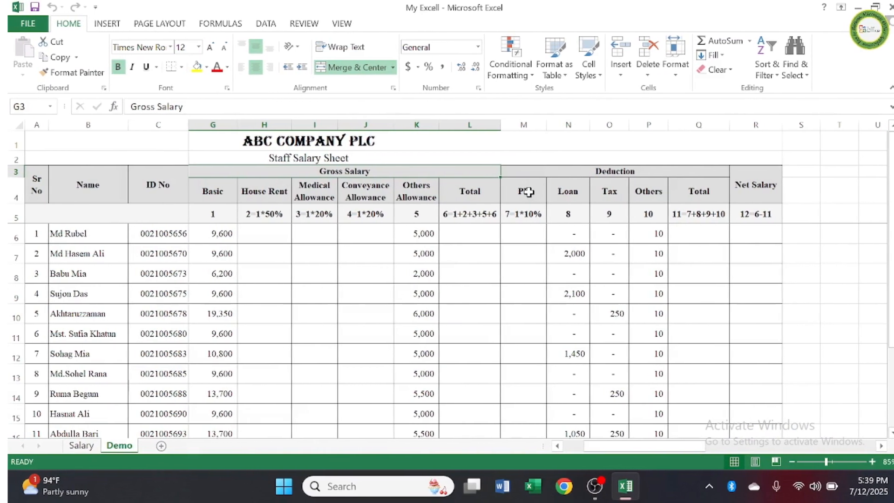
left_click(582, 191)
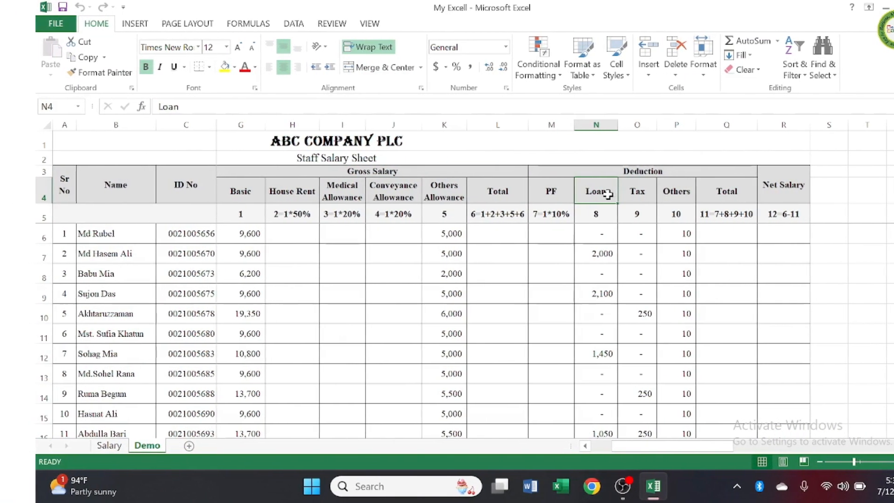
left_click(604, 293)
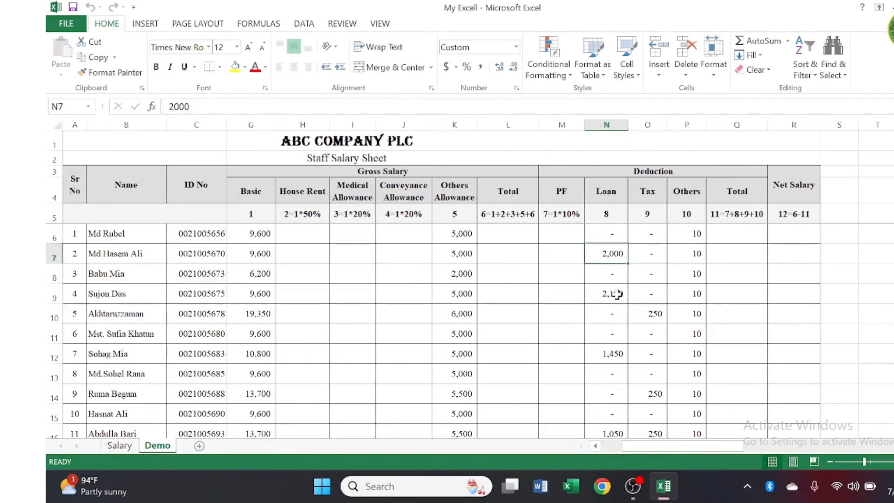
left_click(610, 373)
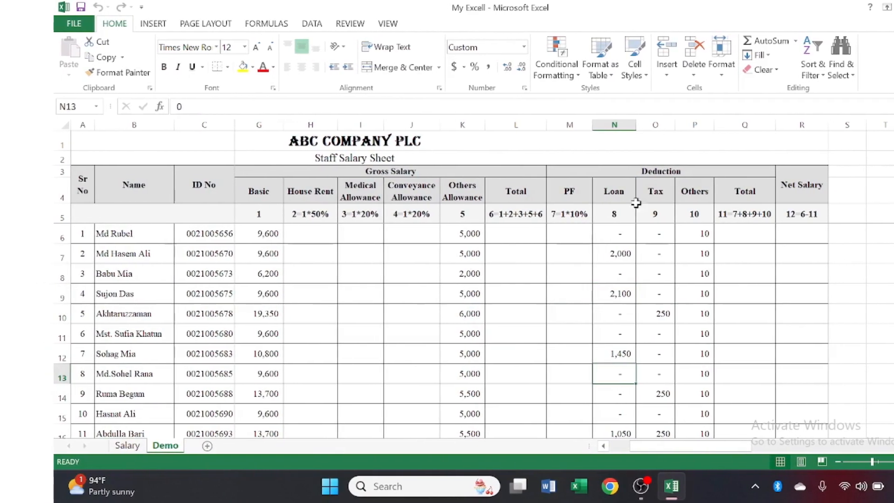
left_click(659, 194)
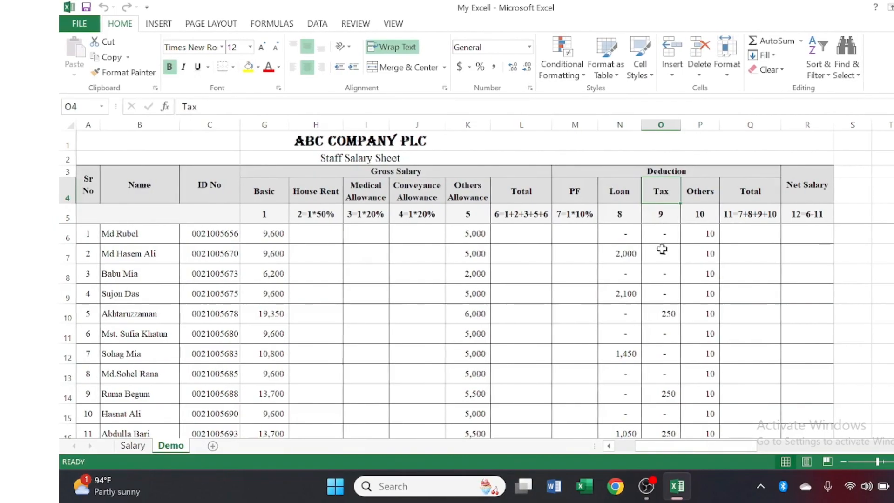
left_click(666, 314)
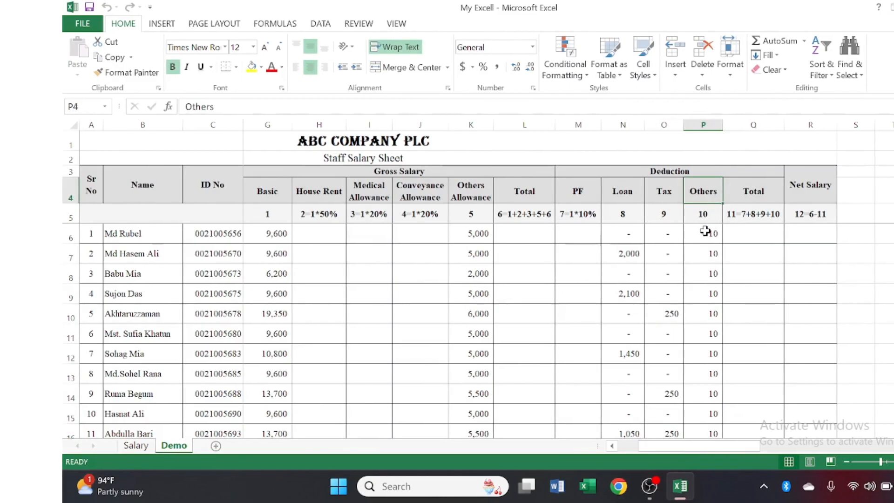
left_click(707, 254)
left_click(707, 294)
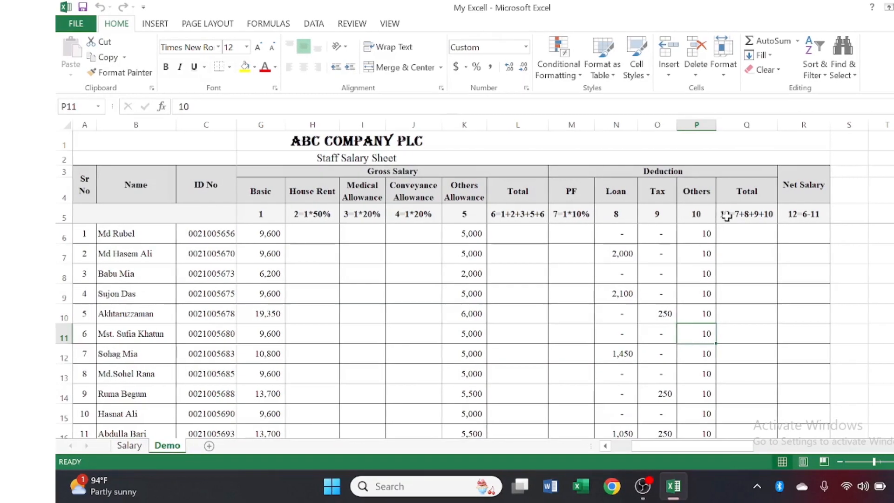
left_click(746, 187)
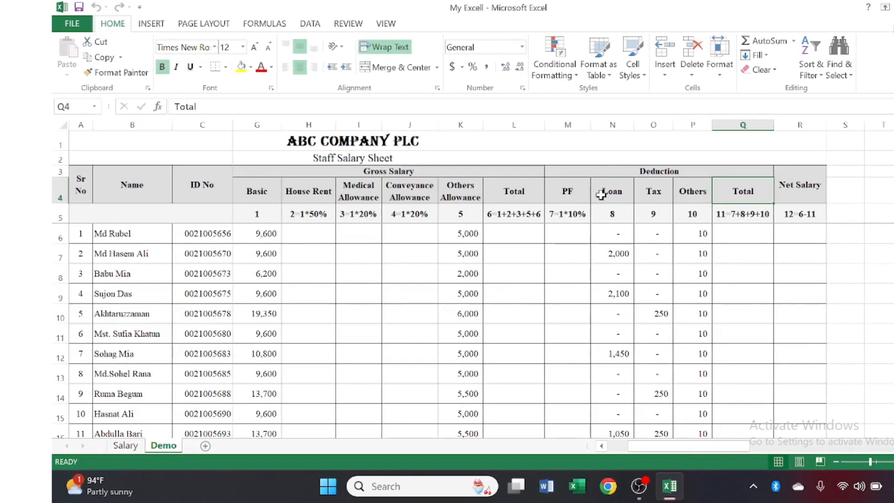
left_click(572, 192)
left_click_drag(568, 193, 691, 193)
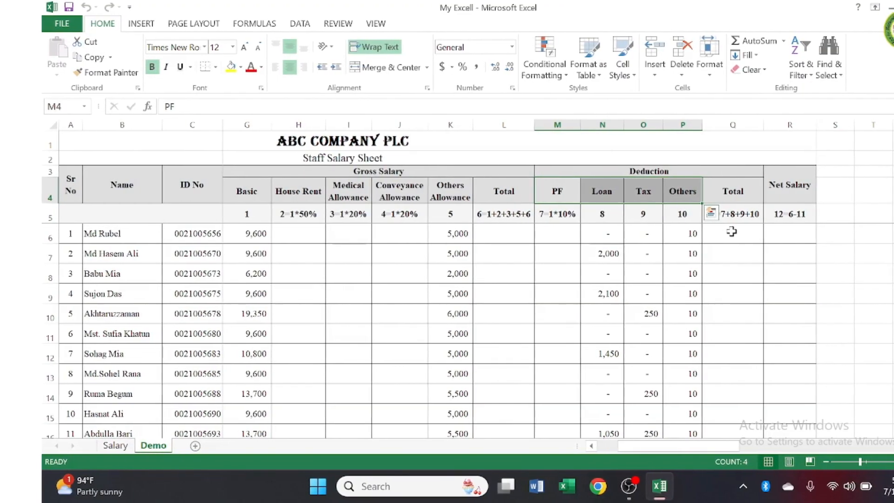
Step: Examine the Deduction Total and Net Salary columns, relating Net Salary to the Gross Salary and Deduction totals
left_click(734, 232)
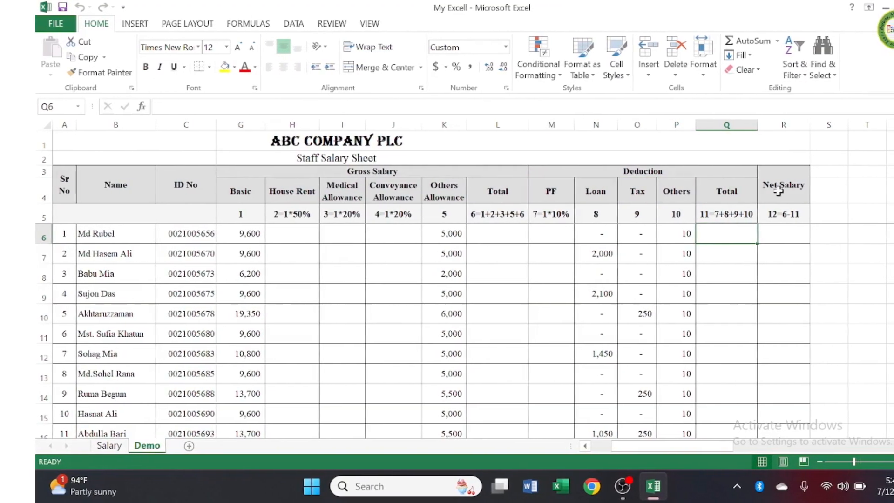
left_click(784, 187)
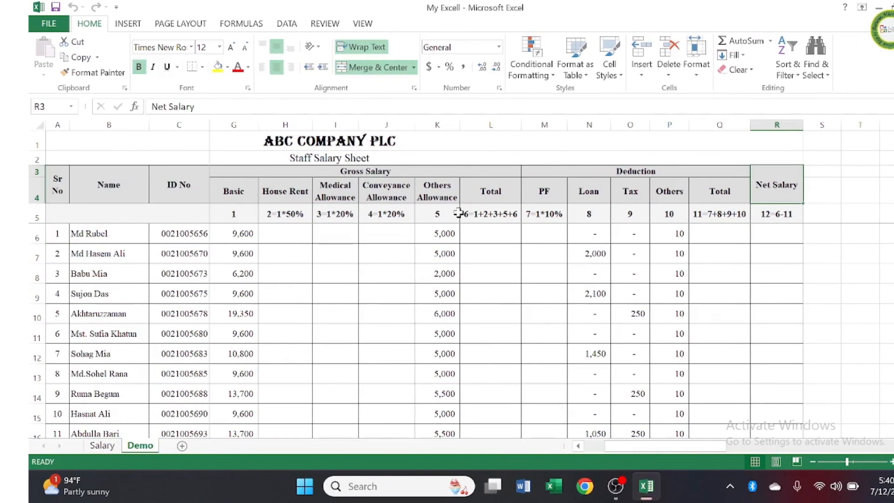
left_click(490, 198)
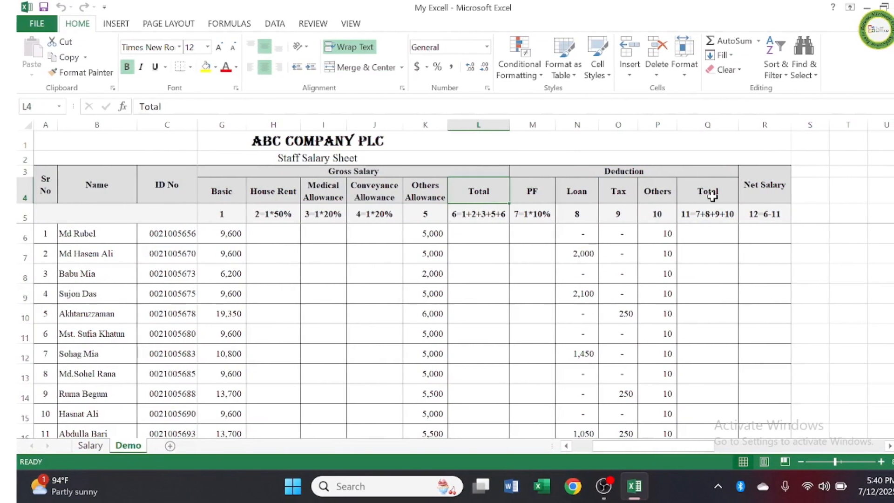
left_click(714, 194)
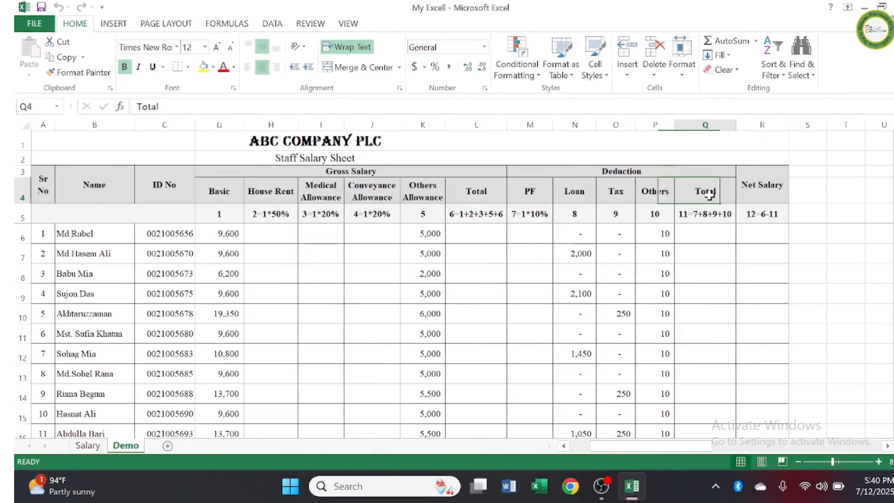
left_click(758, 234)
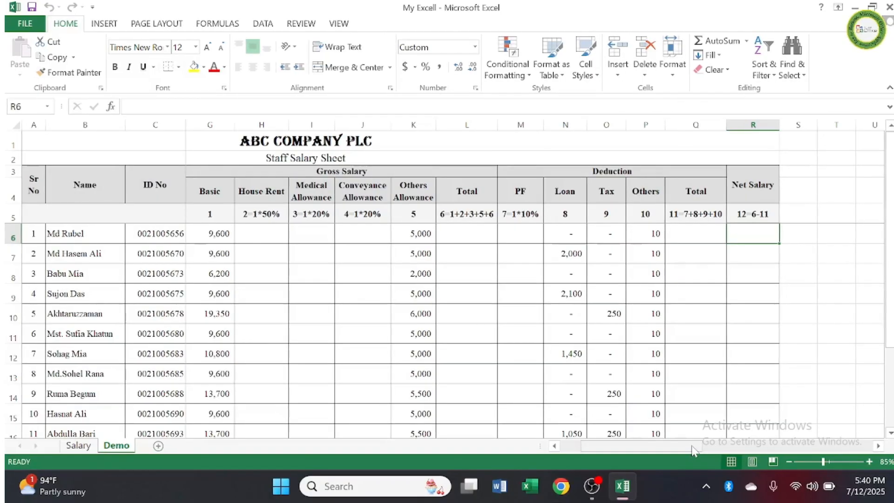
Step: Compare the first employee's Basic amount with the blank House Rent cell and its 50% calculation rule
left_click_drag(697, 447, 671, 450)
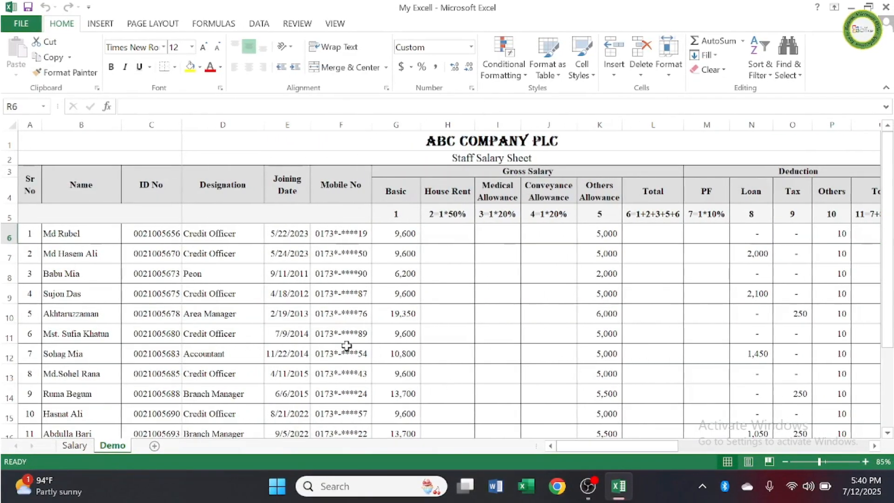
scroll(346, 345, "down", 3)
scroll(346, 350, "up", 3)
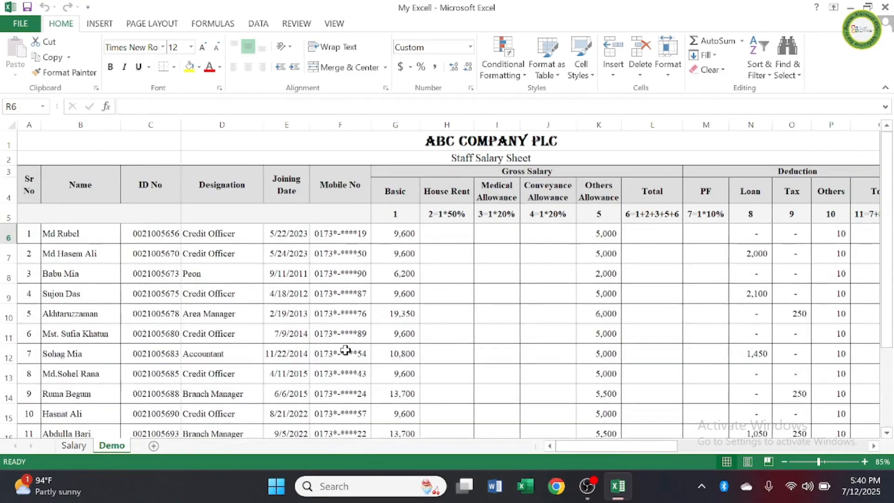
left_click(450, 231)
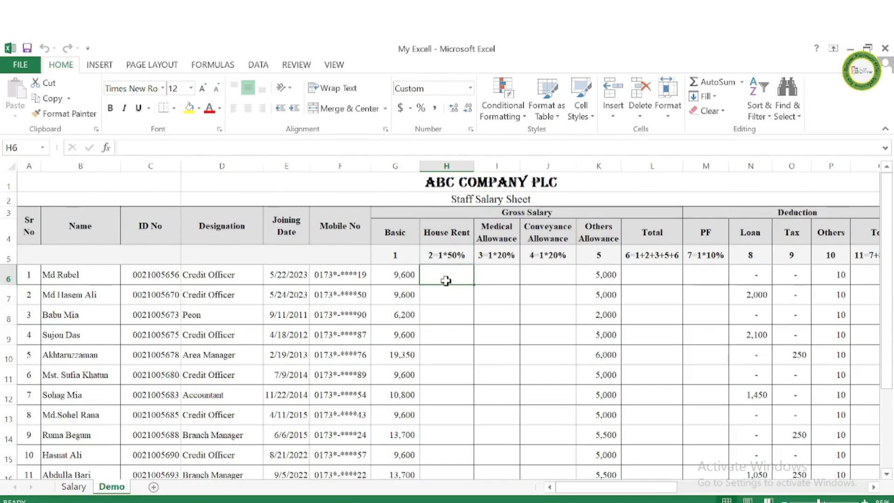
left_click(404, 235)
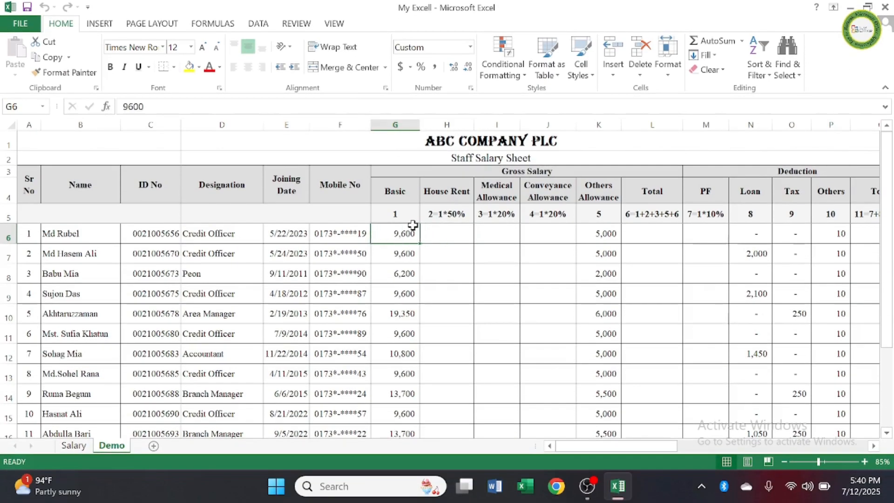
left_click(448, 229)
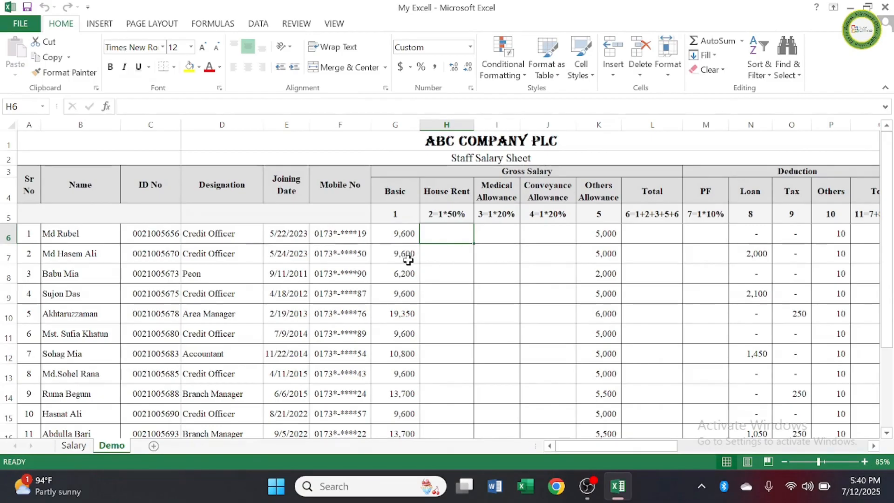
left_click(412, 236)
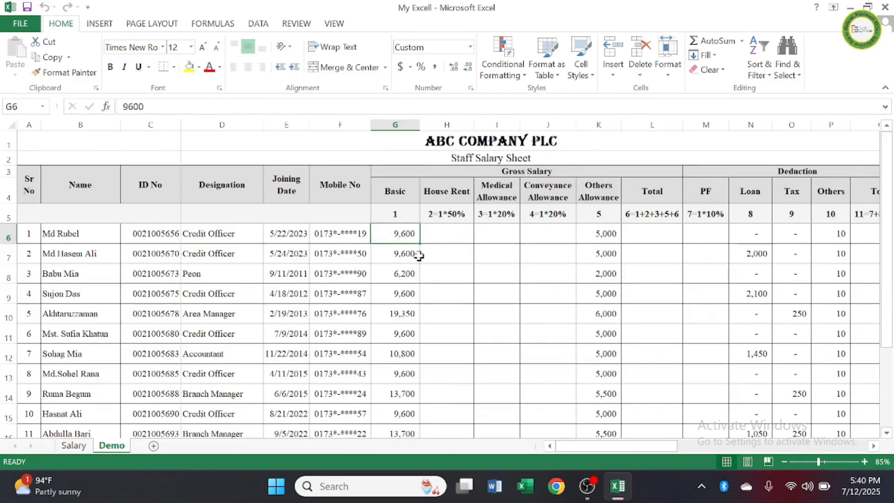
left_click(448, 235)
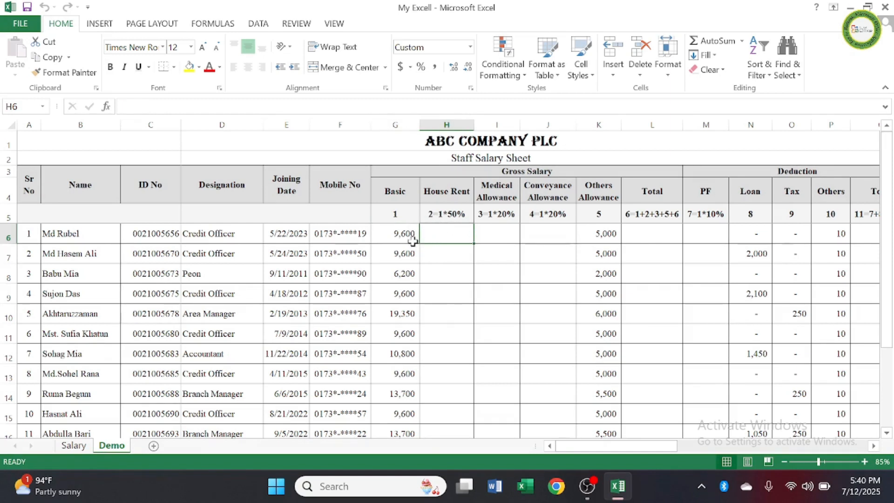
Step: Calculate the first employee's House Rent in H6 as 50% of Basic with the formula =G6*50%
left_click(401, 234)
left_click(454, 236)
type("=")
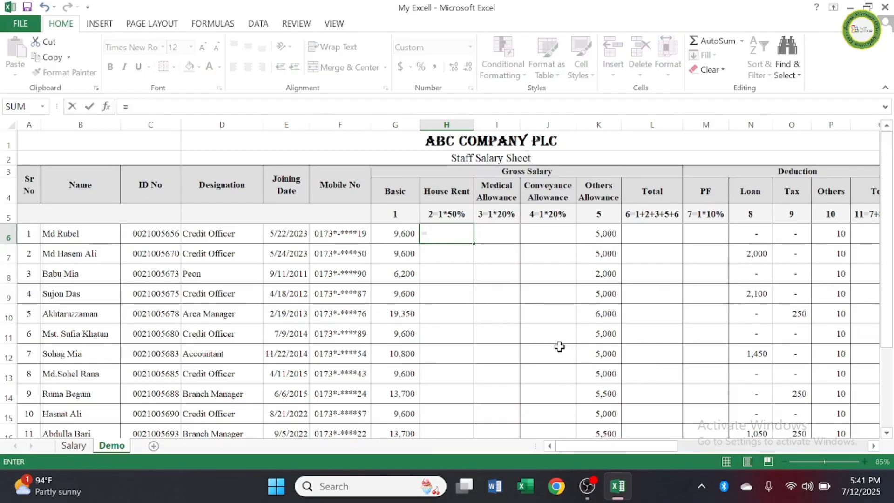
left_click(400, 233)
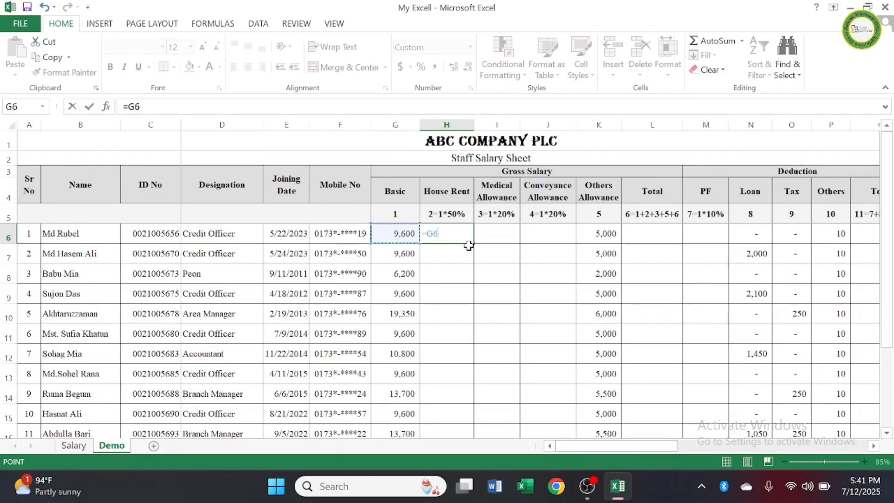
type("*")
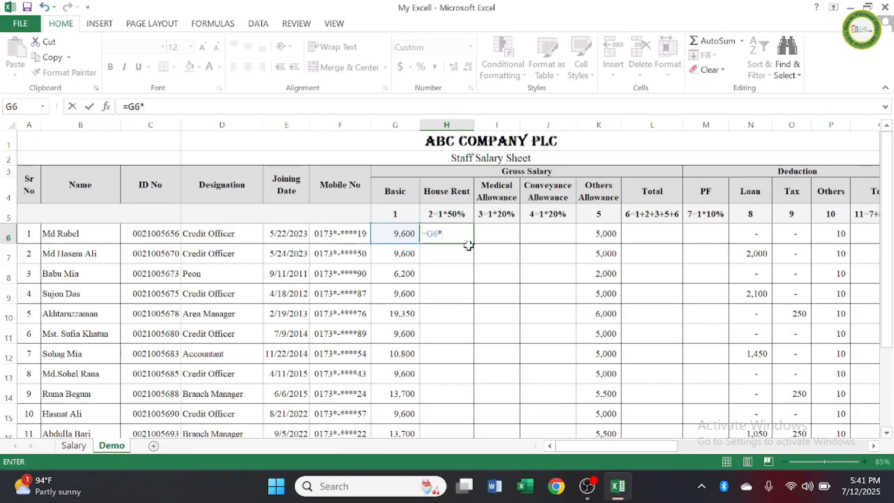
type("0%")
key("Return")
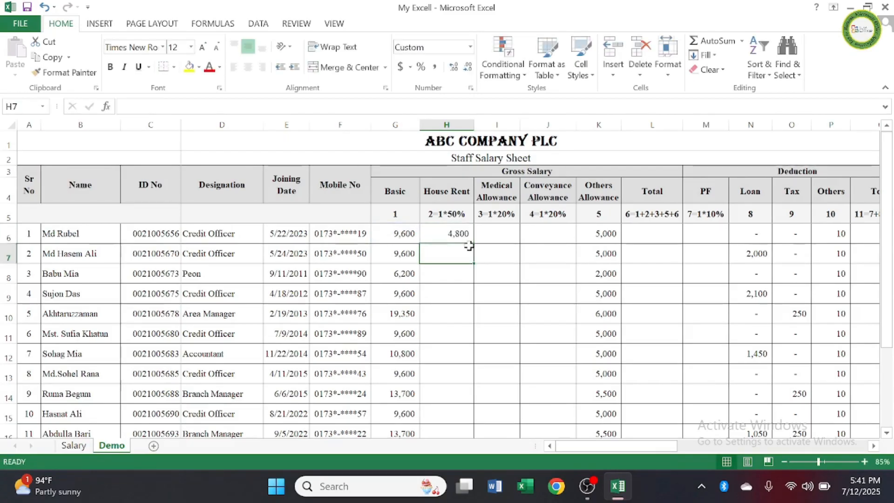
Step: Calculate the first employee's Medical Allowance in I6 as 20% of Basic with the formula =G6*20%
left_click(501, 231)
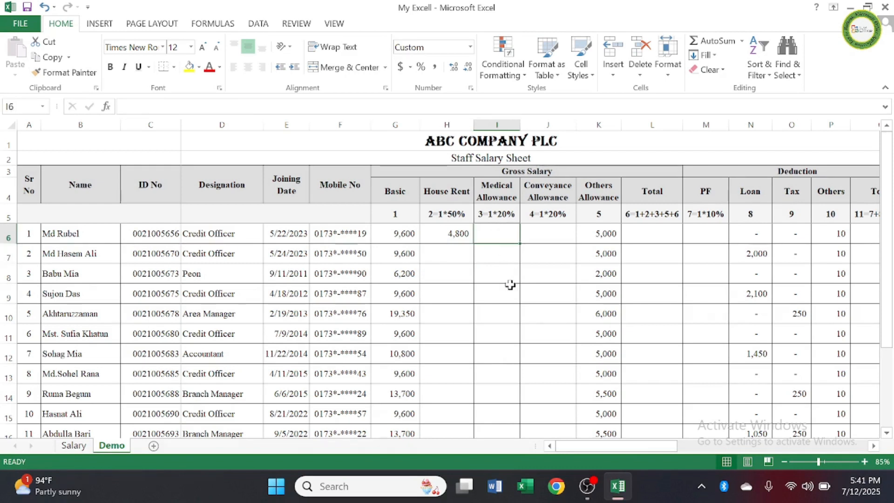
type("=")
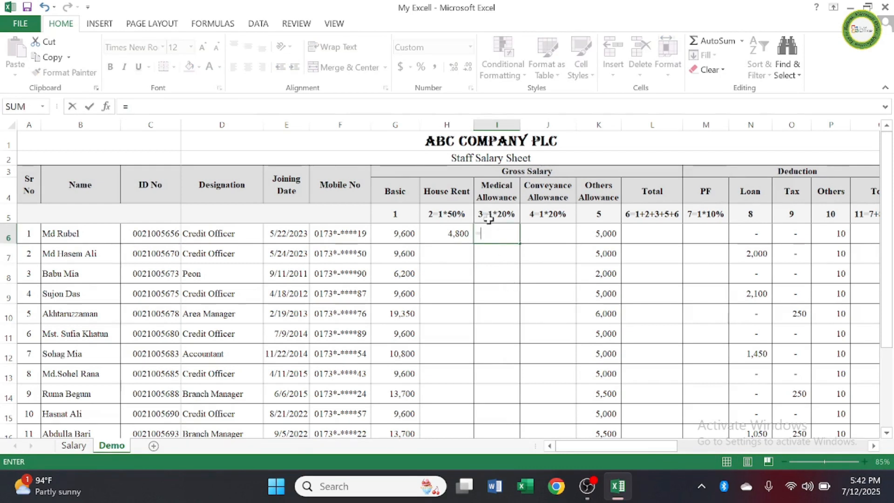
left_click(404, 234)
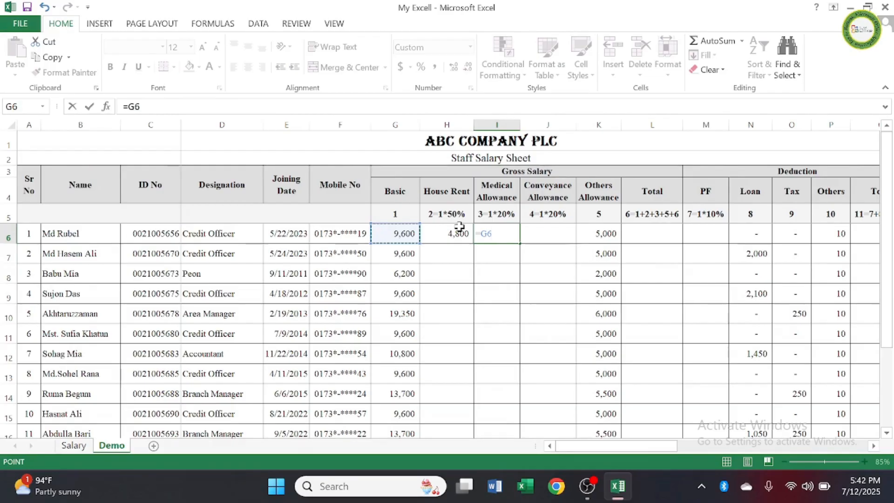
type("*")
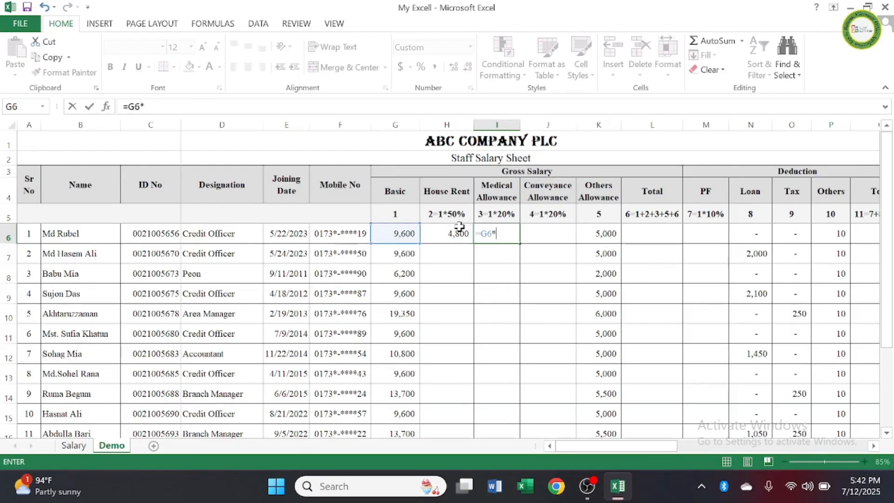
type("20%")
key("Return")
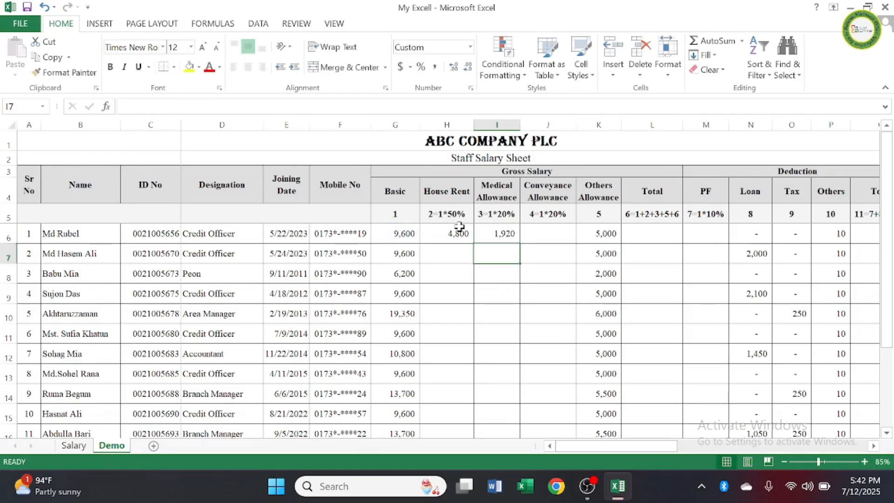
Step: Calculate the first employee's Conveyance Allowance in J6 as 20% of Basic with the formula =G6*20%
left_click(551, 232)
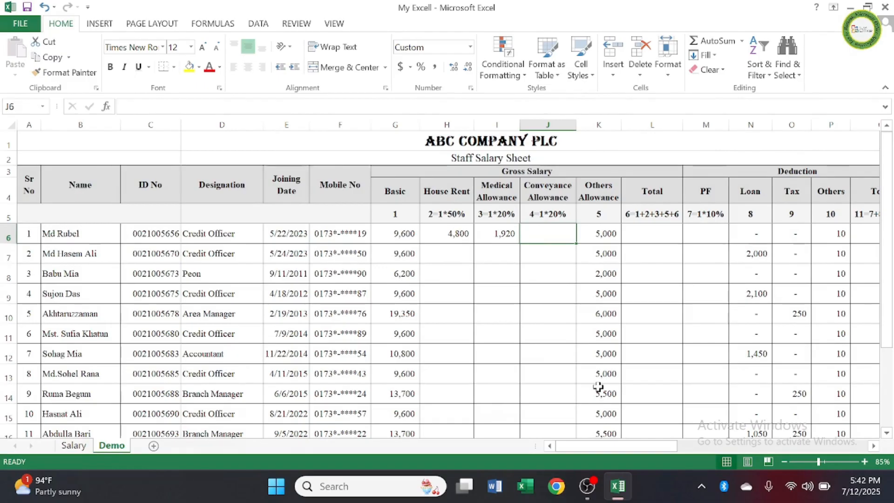
type("=")
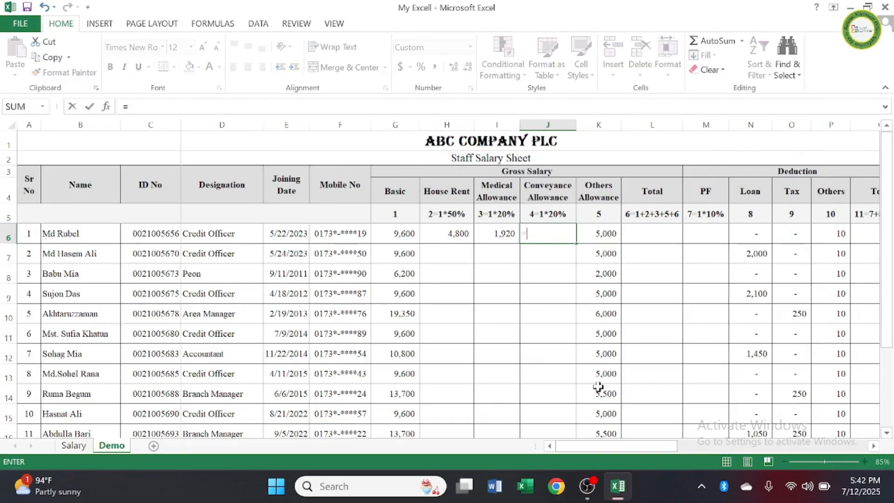
left_click(411, 234)
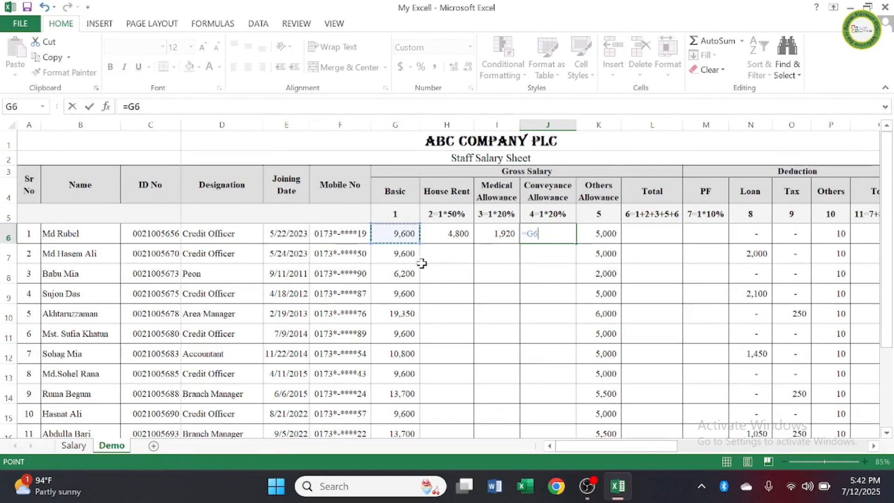
type("*")
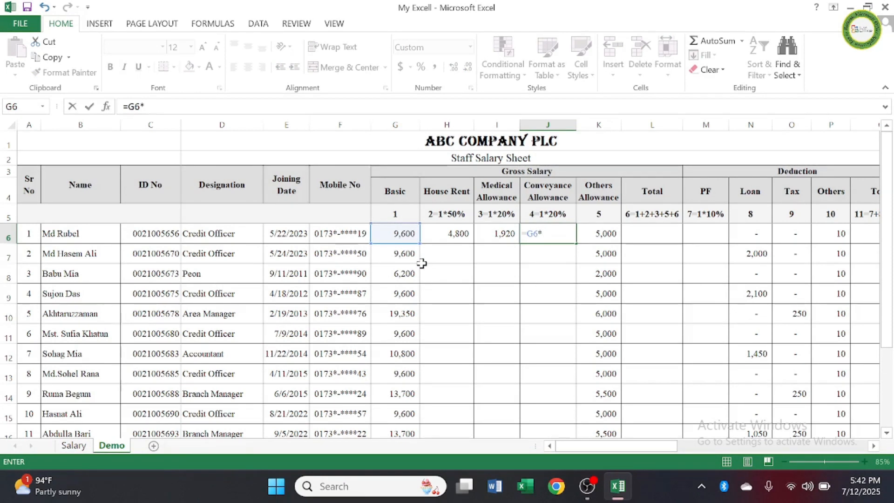
type("2")
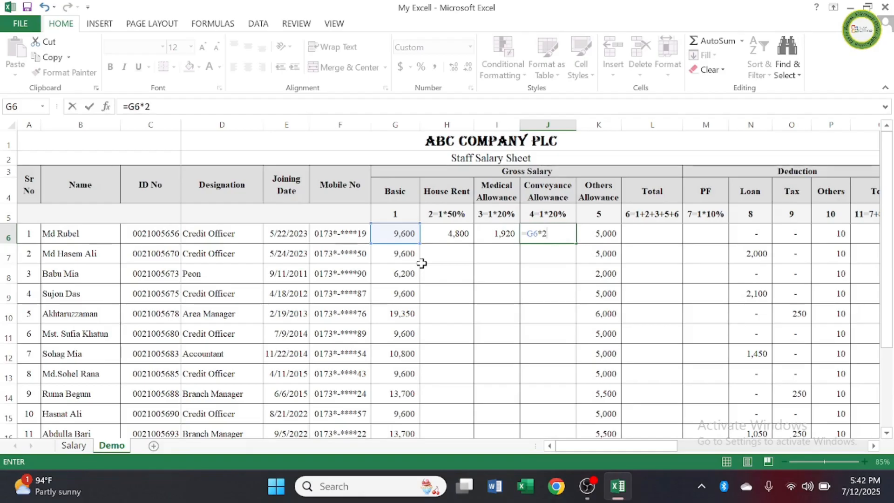
type("0%")
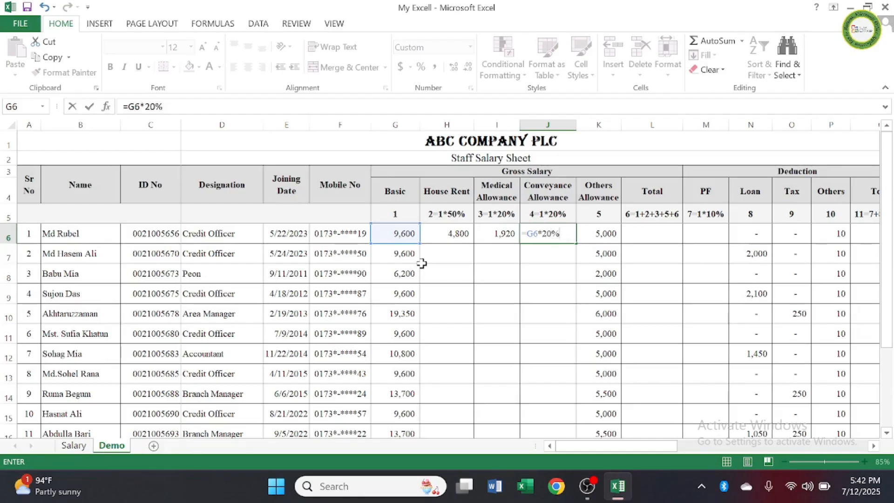
key("Return")
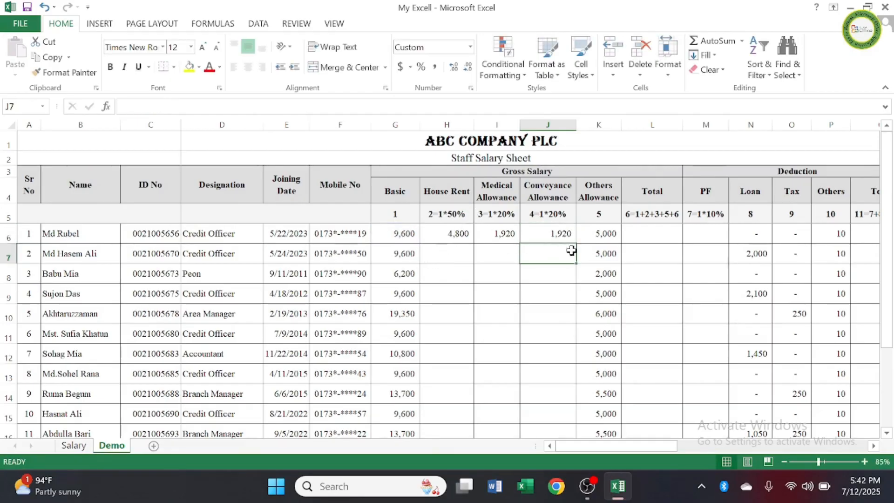
Step: Review the prefilled Others Allowance amounts from the first employee row down to the Total row
left_click(601, 235)
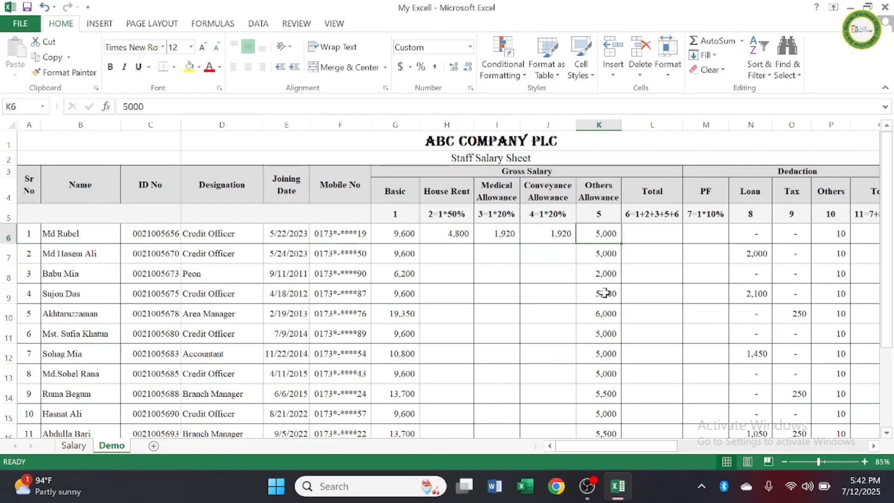
scroll(600, 284, "down", 2)
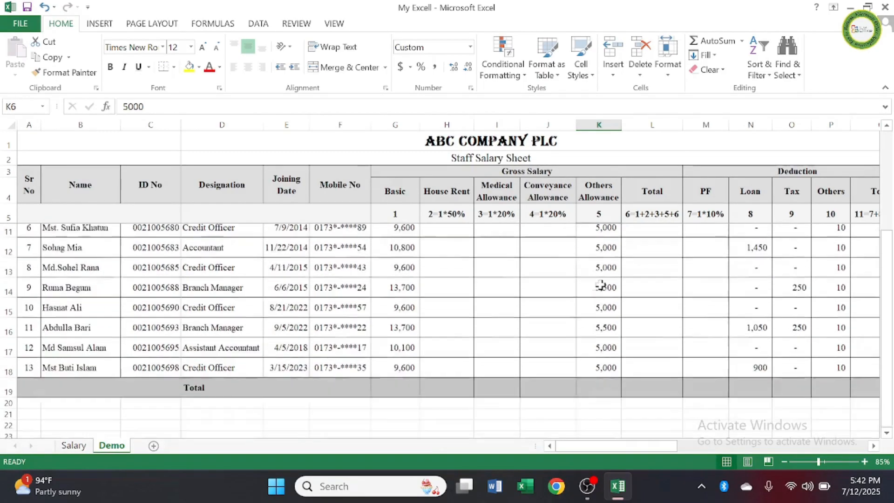
scroll(605, 322, "up", 2)
scroll(604, 322, "up", 1)
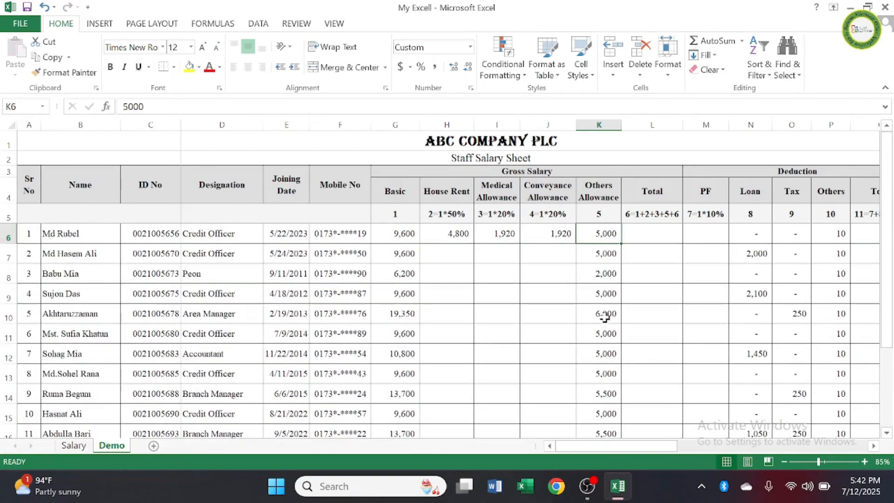
double_click(605, 254)
left_click(648, 262)
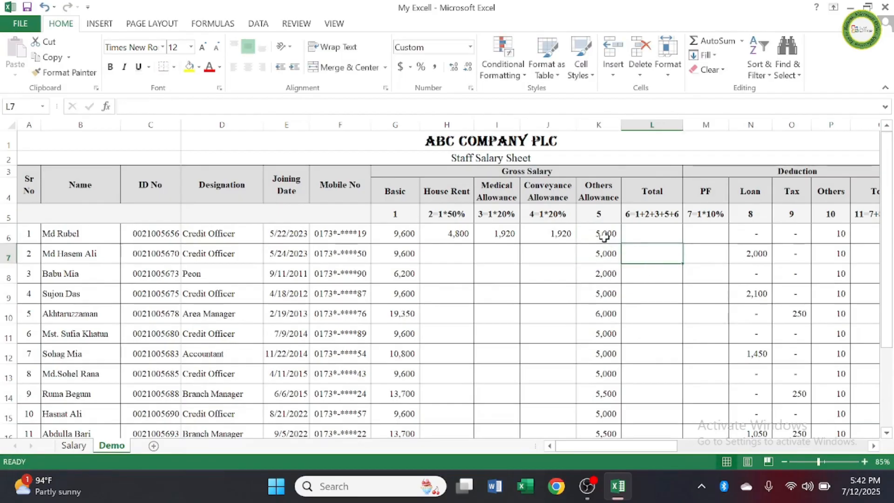
left_click(604, 236)
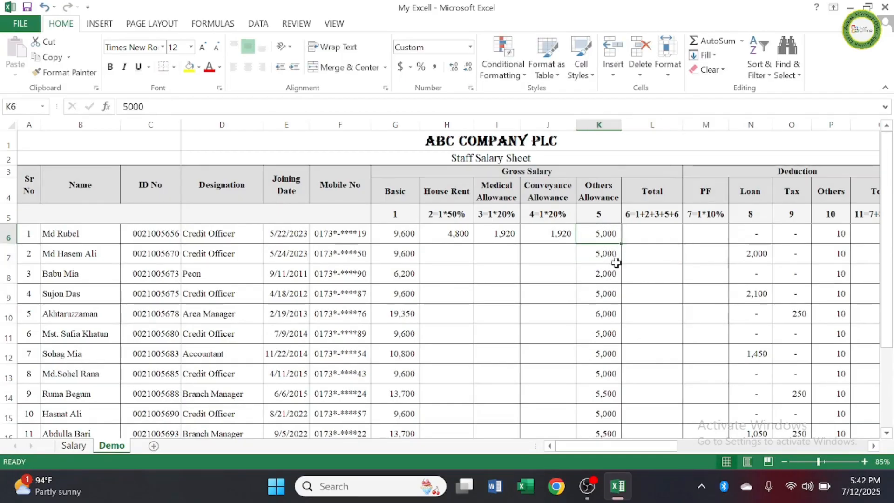
Step: Calculate the first employee's gross Total in L6 by adding the salary components with the formula =G6+H6+I6+J6+K6
left_click(652, 233)
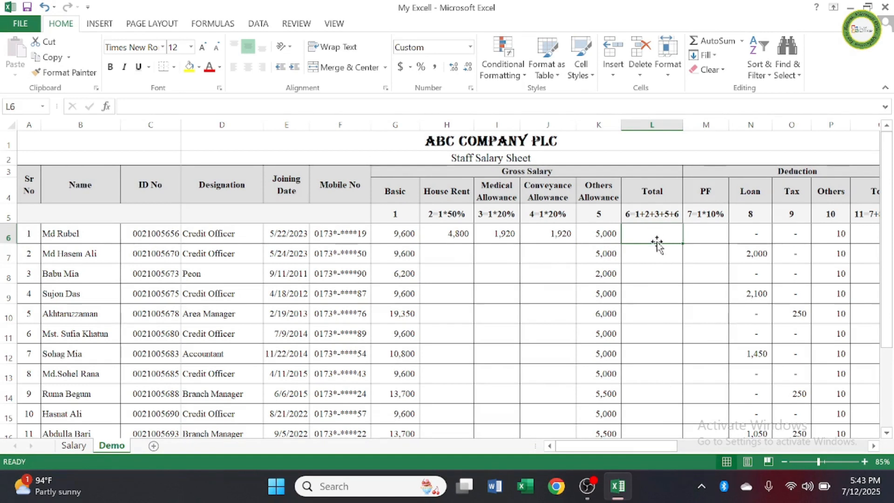
type("=")
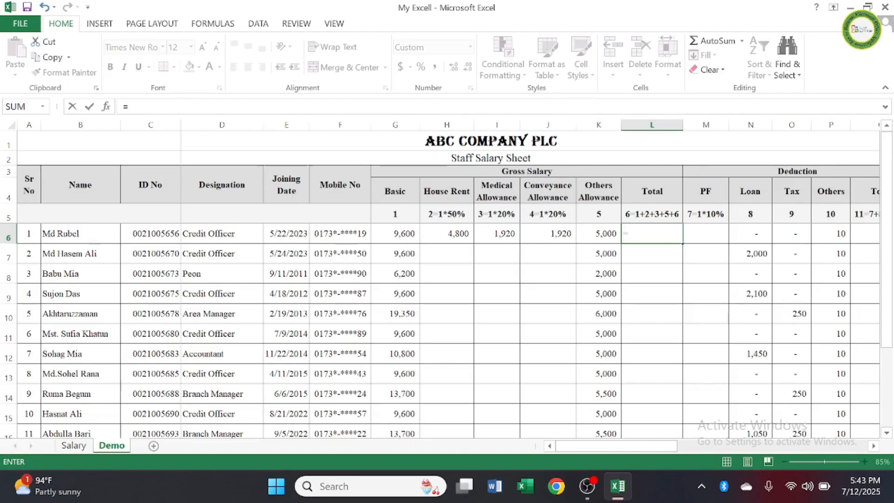
left_click(409, 234)
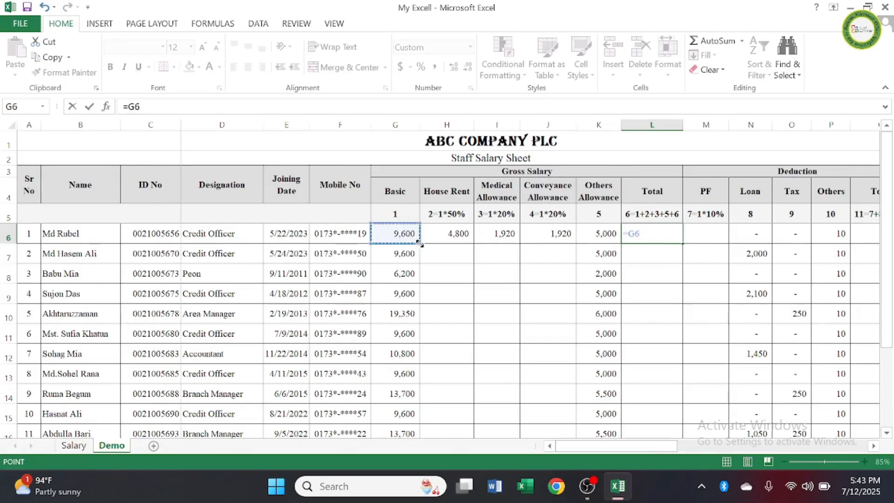
type("+")
left_click(454, 234)
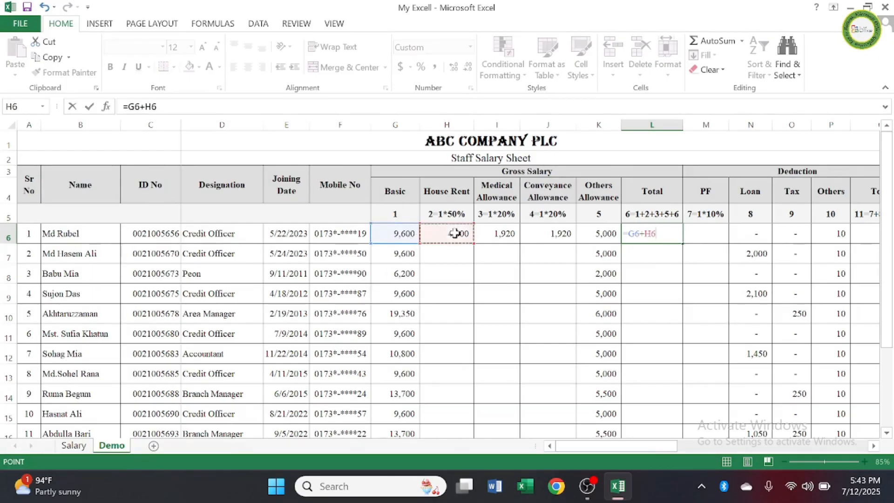
type("+")
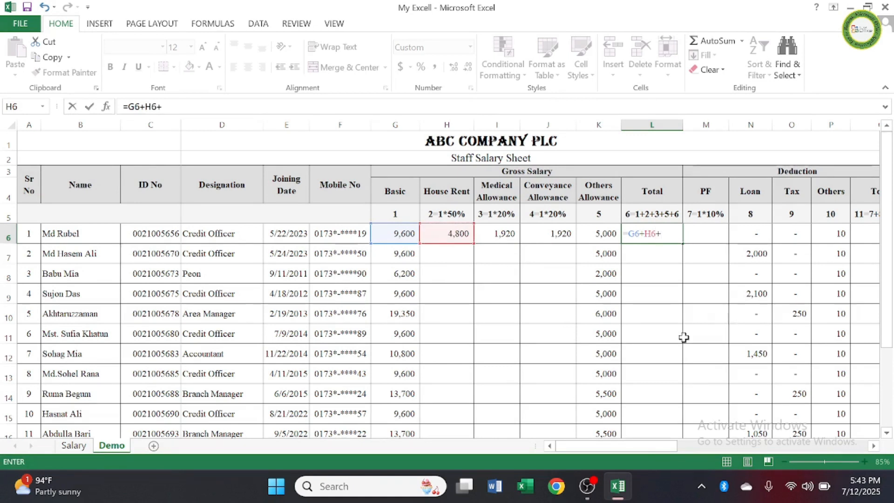
left_click(503, 234)
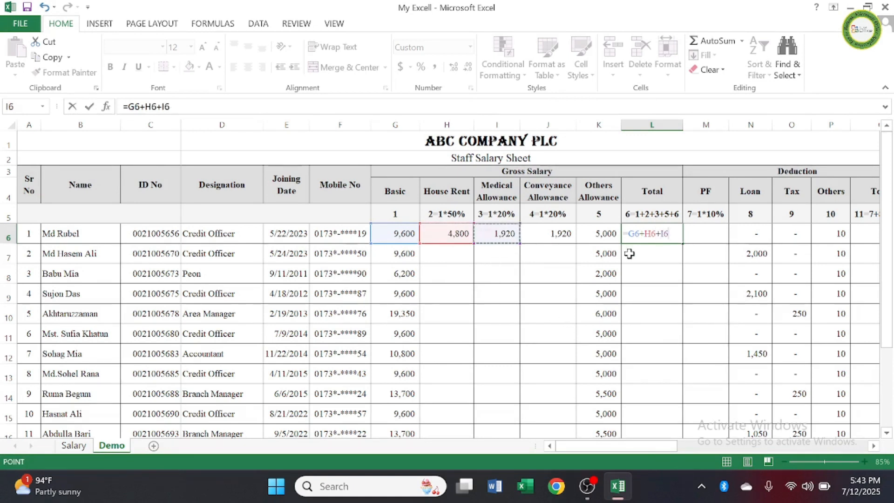
type("+")
left_click(555, 233)
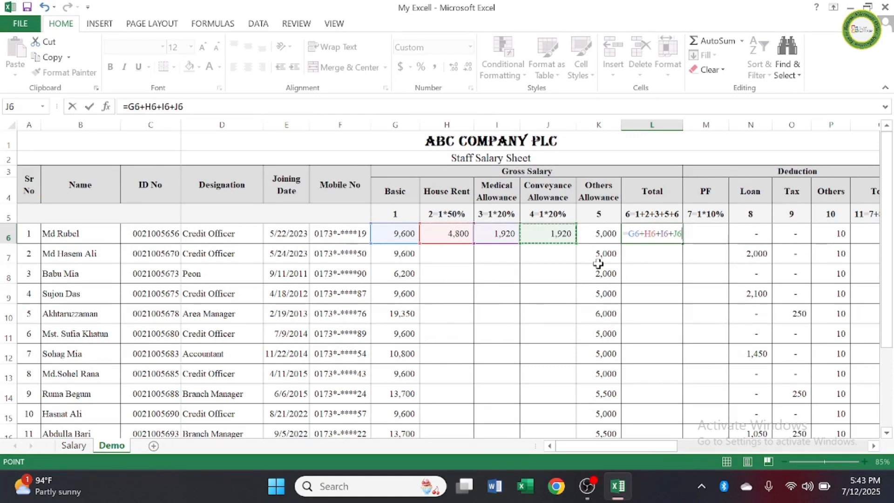
type("+")
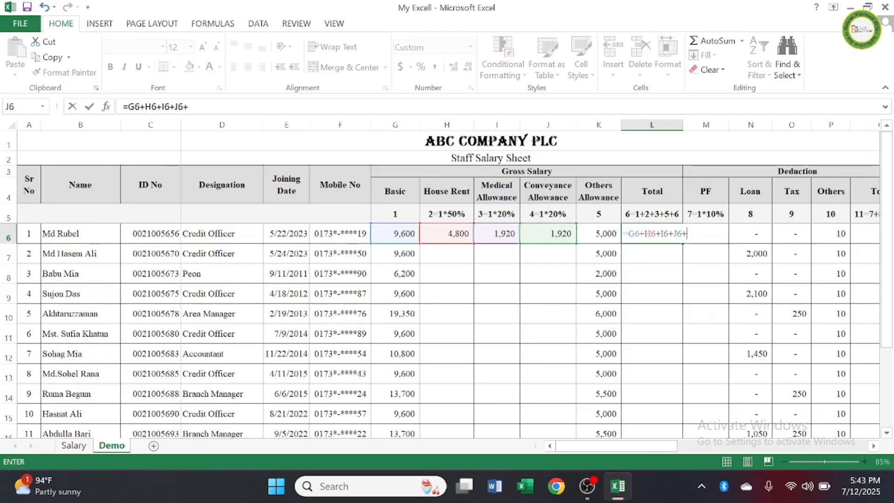
left_click(608, 236)
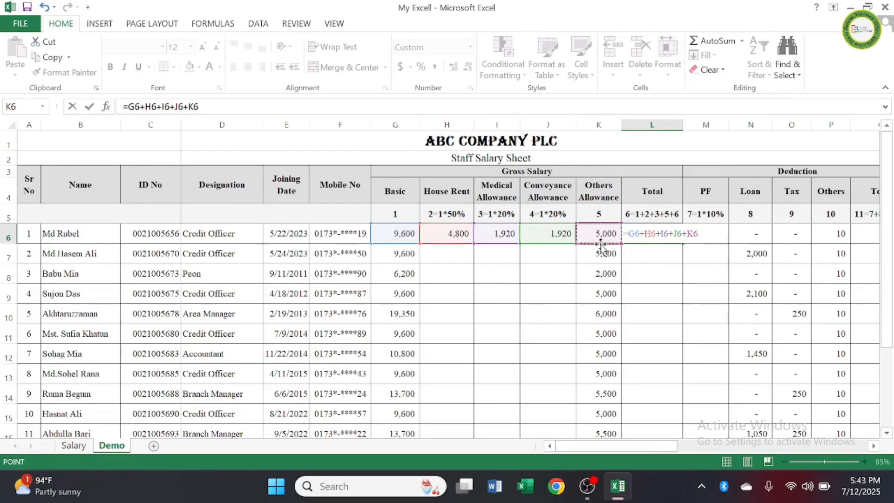
key("Return")
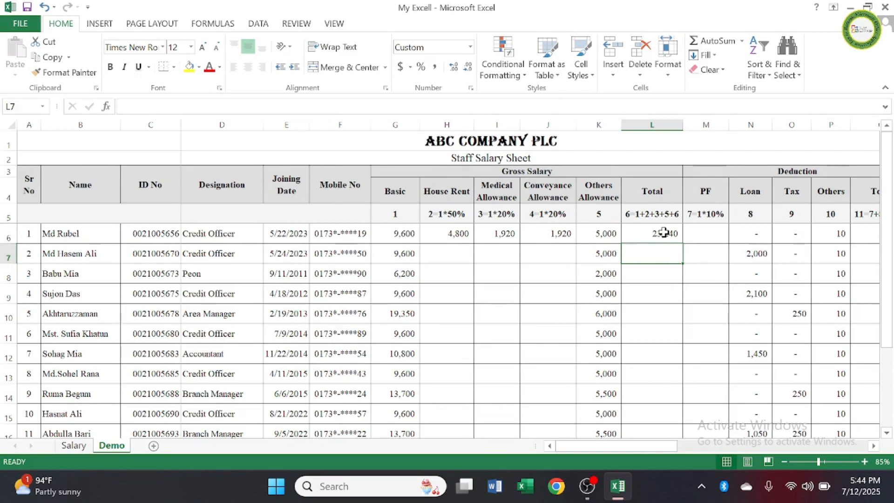
left_click(664, 233)
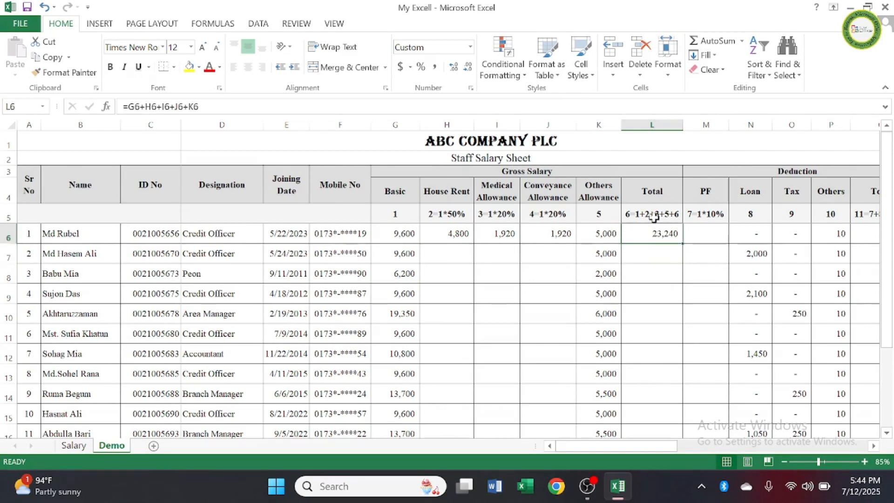
key("Left")
key("Left")
key("Left")
key("Left")
key("Left")
key("Left")
key("Left")
key("Left")
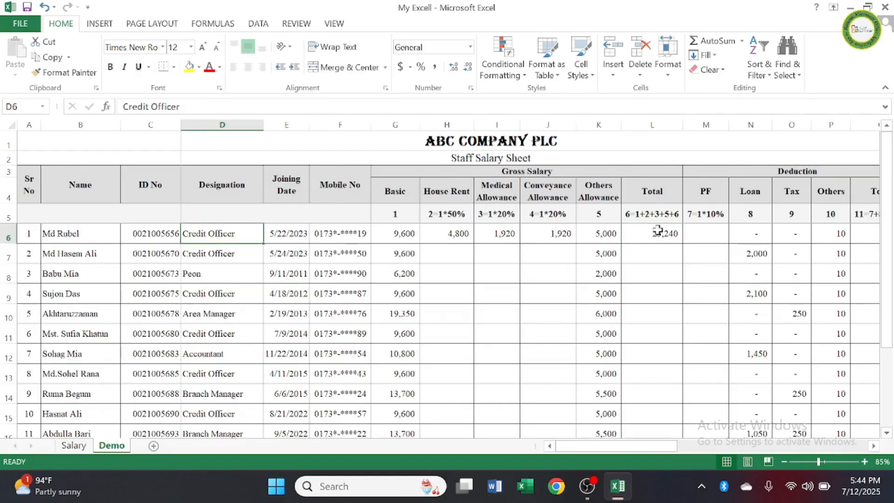
key("Delete")
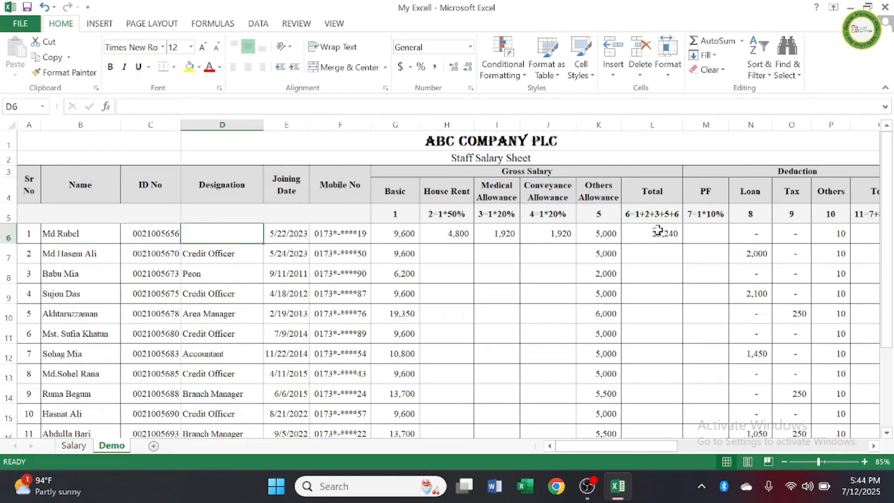
left_click(501, 329)
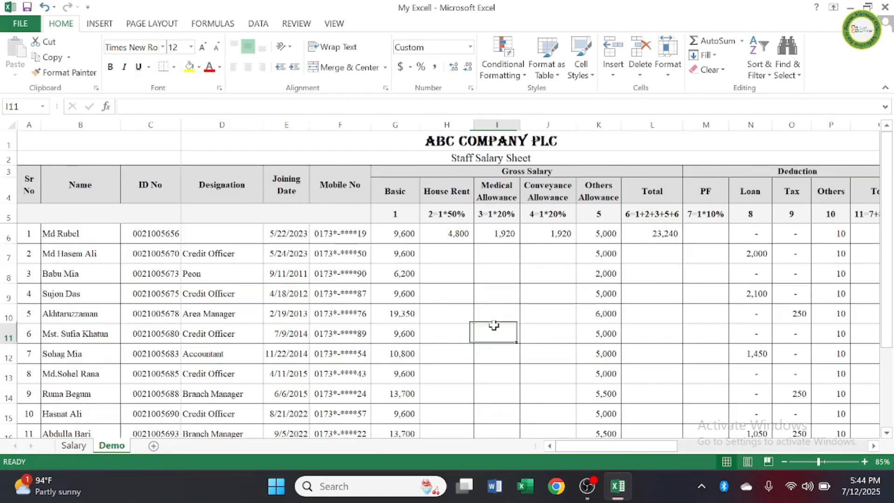
left_click(44, 7)
Step: Clear the first employee's gross Total in L6 and recalculate it with the formula =SUM(G6:K6)
left_click(669, 232)
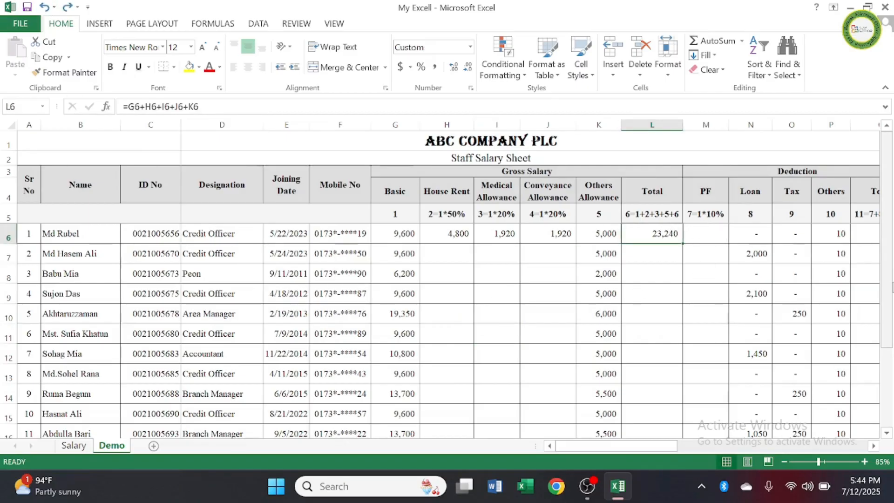
key("Delete")
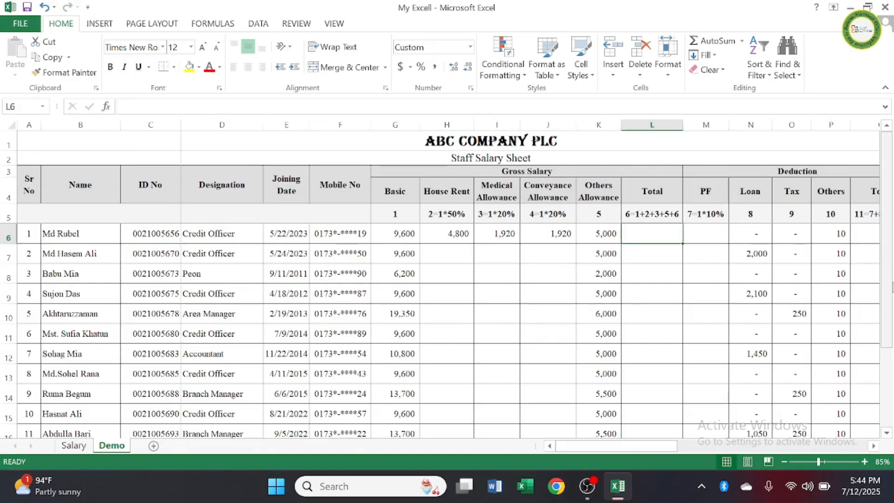
left_click(676, 324)
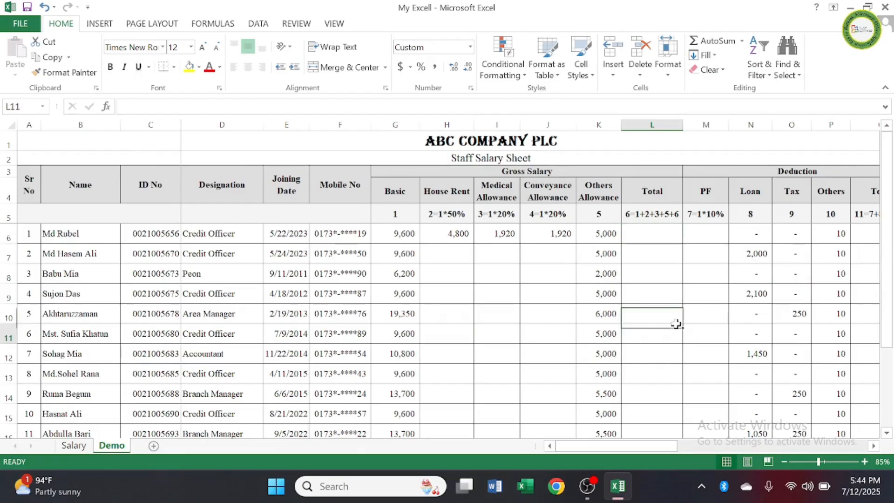
left_click(668, 232)
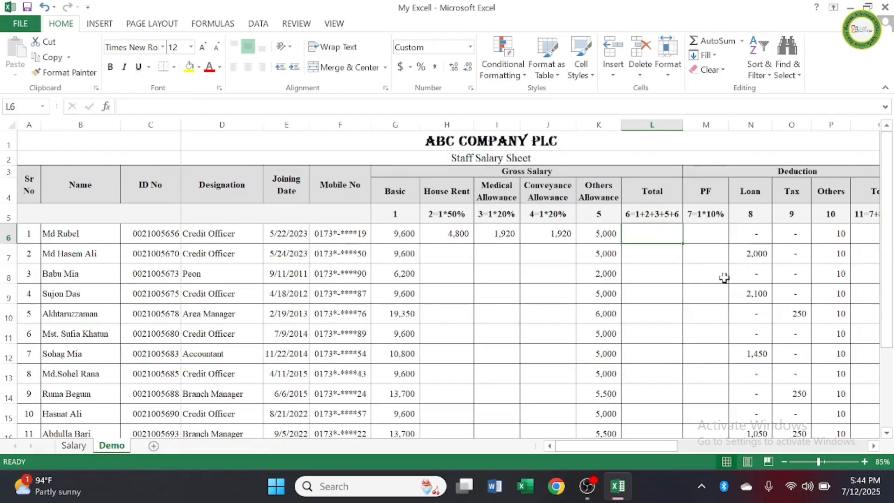
type("=")
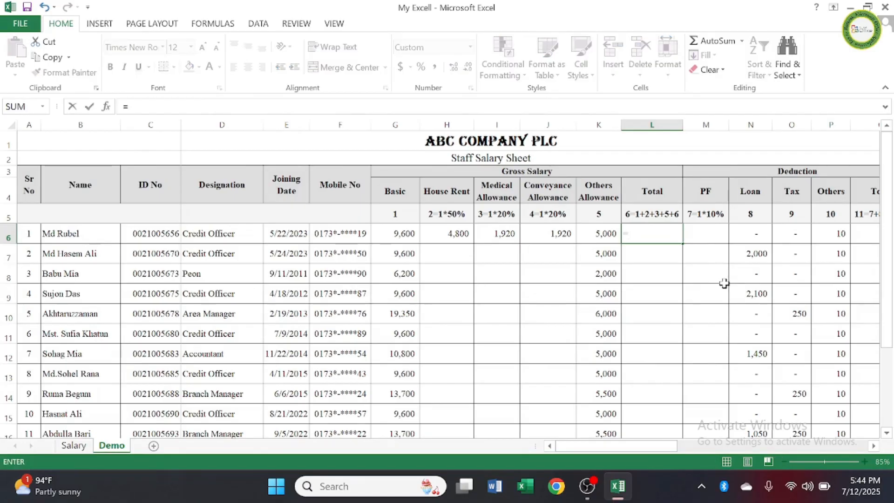
type("sum")
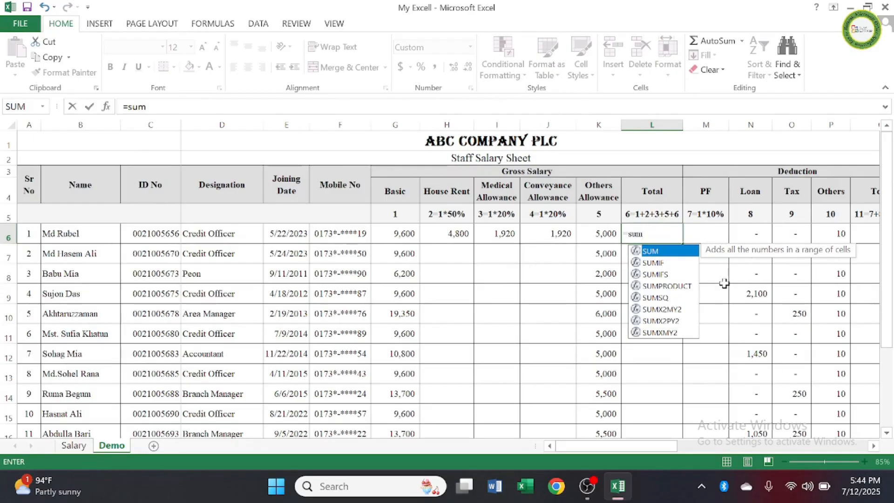
double_click(663, 254)
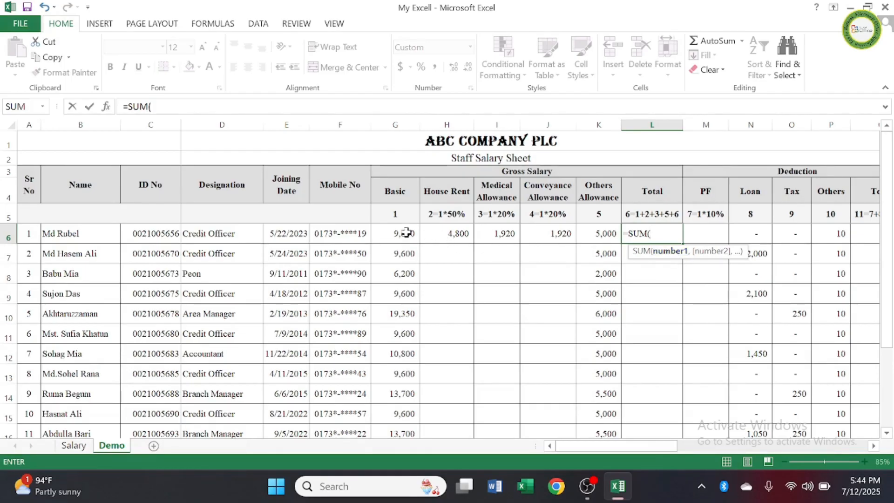
left_click_drag(407, 233, 598, 232)
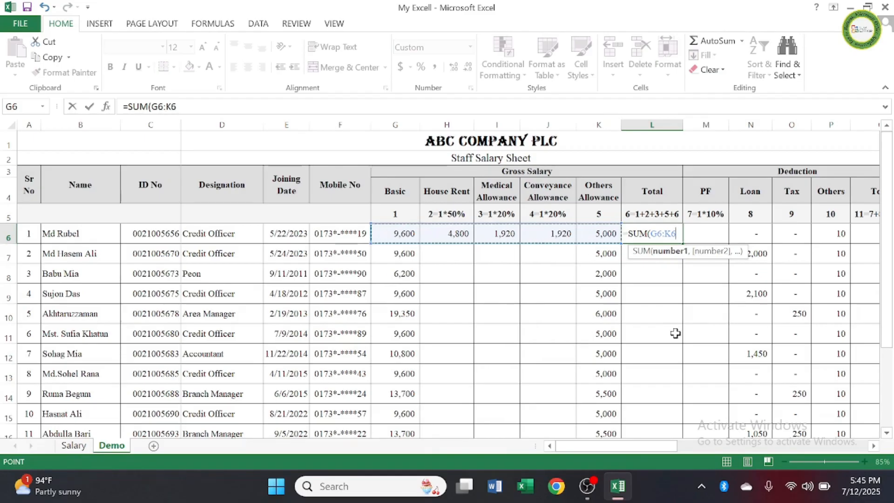
type(")")
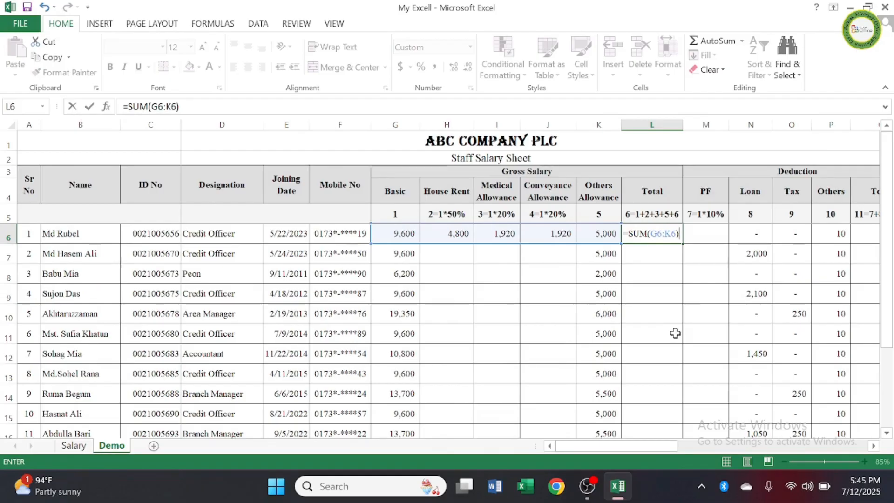
key("Return")
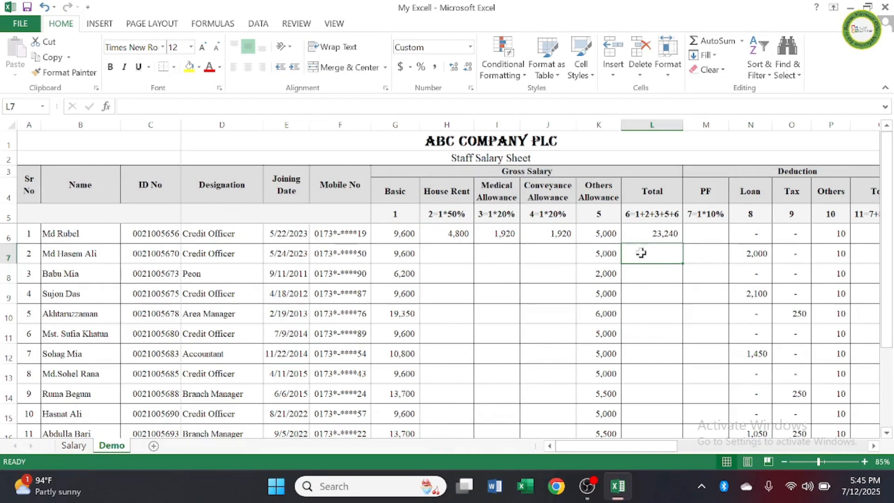
Step: Total the Others Allowance column in K19 of the Total row with the formula =SUM(K6:K18)
scroll(652, 266, "down", 3)
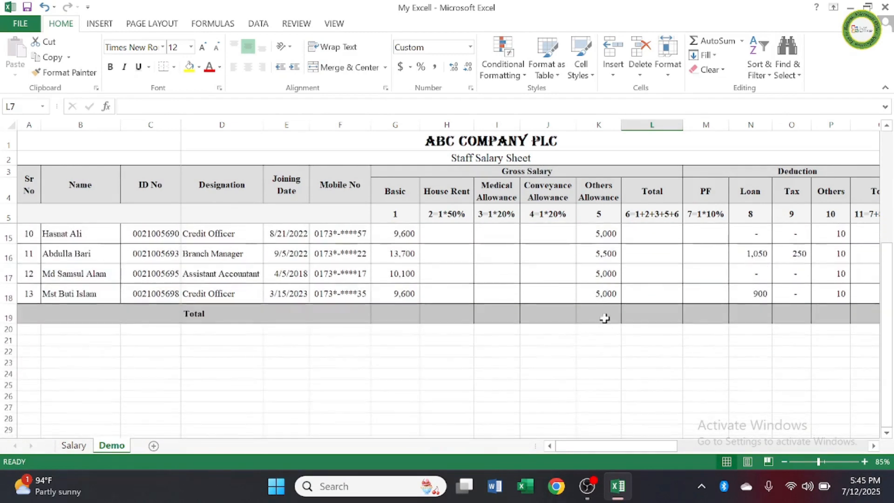
left_click(604, 315)
scroll(619, 328, "up", 2)
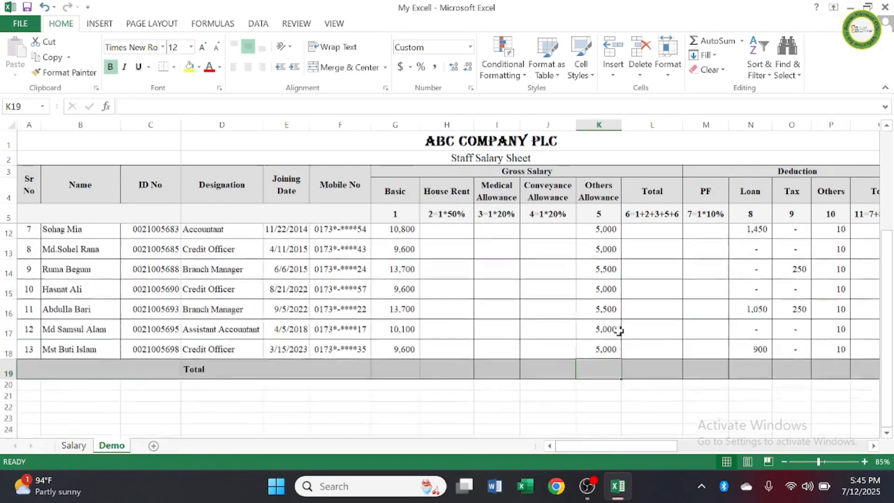
scroll(661, 388, "down", 1)
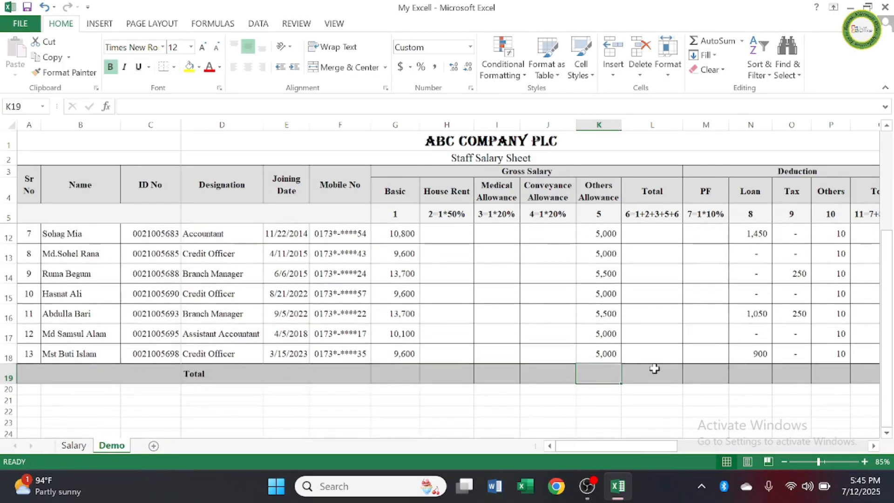
type("=")
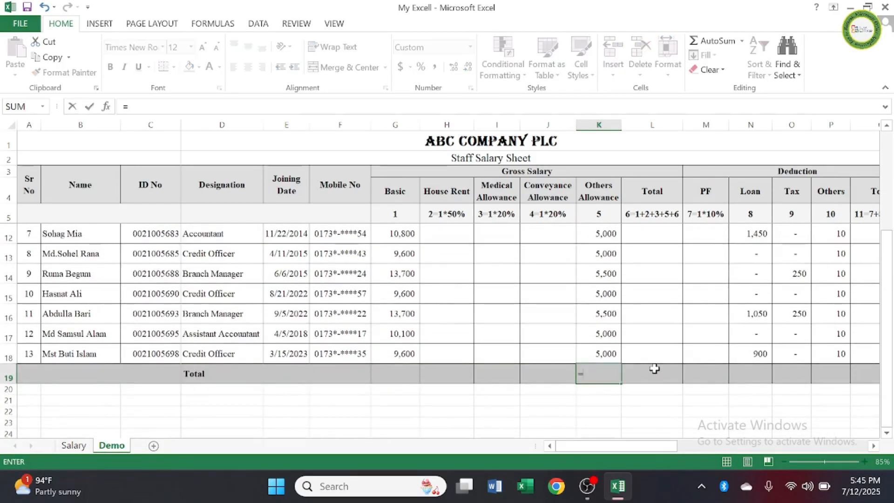
type("sum")
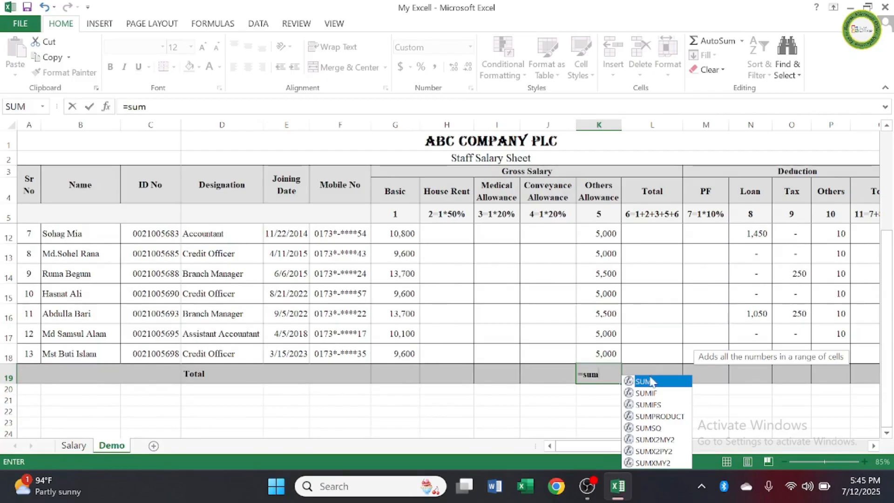
double_click(650, 382)
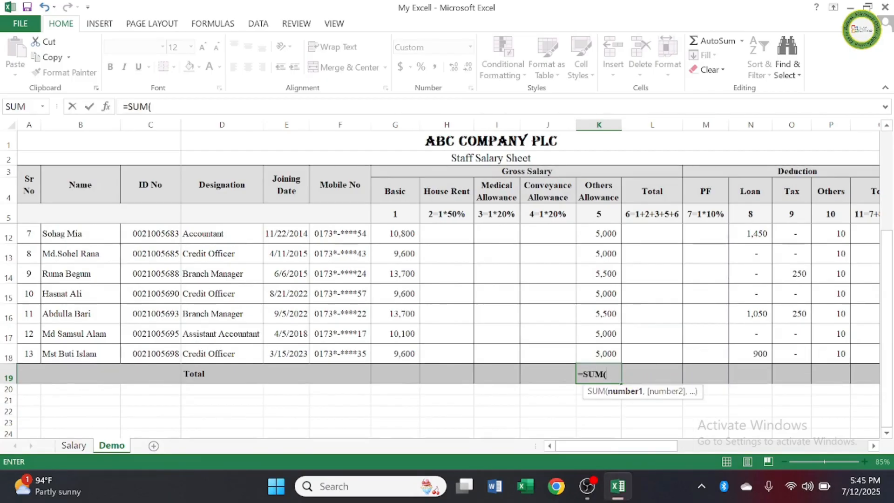
scroll(604, 280, "up", 2)
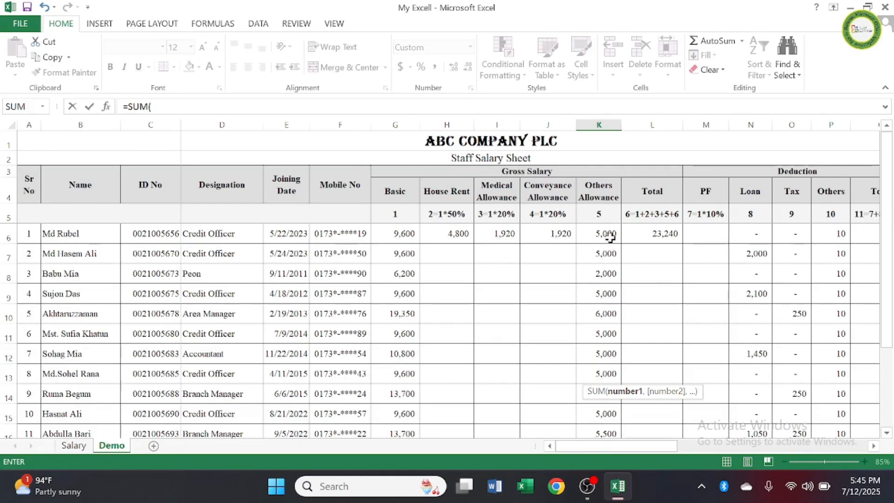
left_click_drag(605, 233, 601, 394)
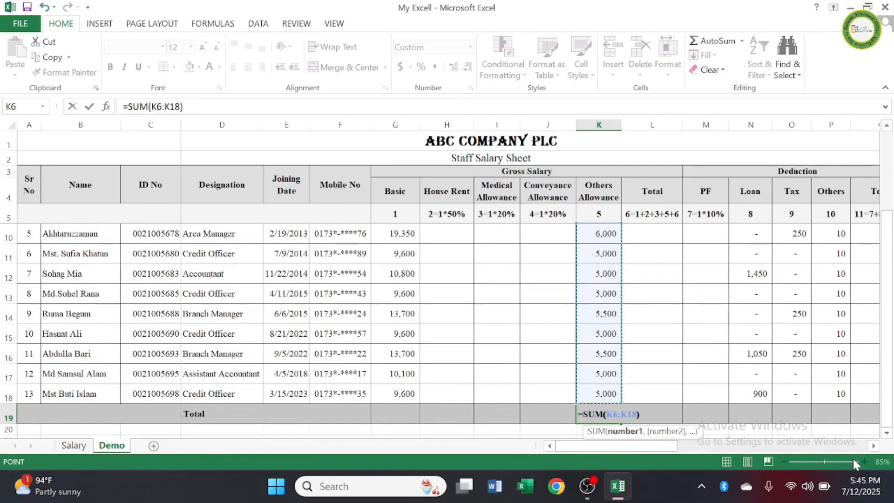
key("Return")
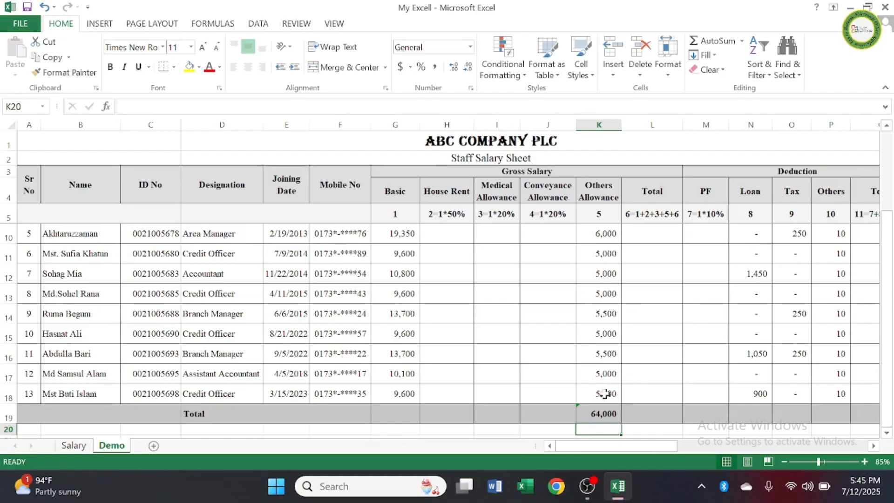
scroll(607, 401, "up", 2)
scroll(603, 386, "down", 3)
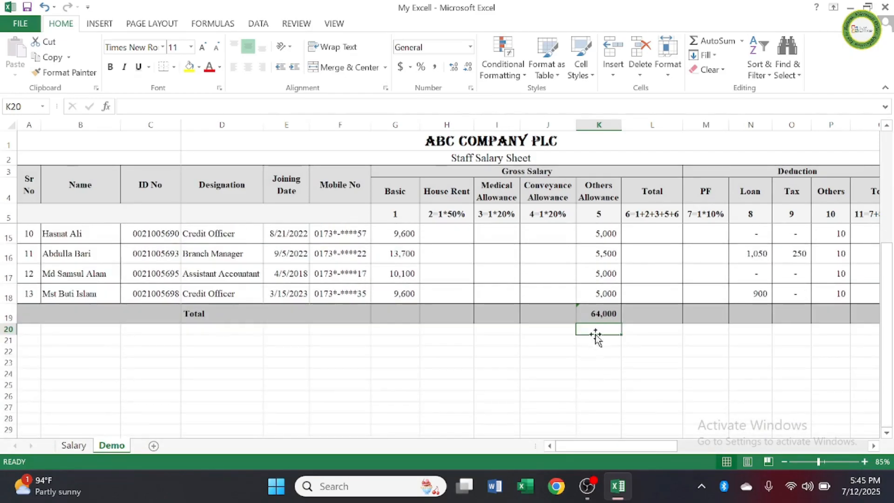
left_click(601, 313)
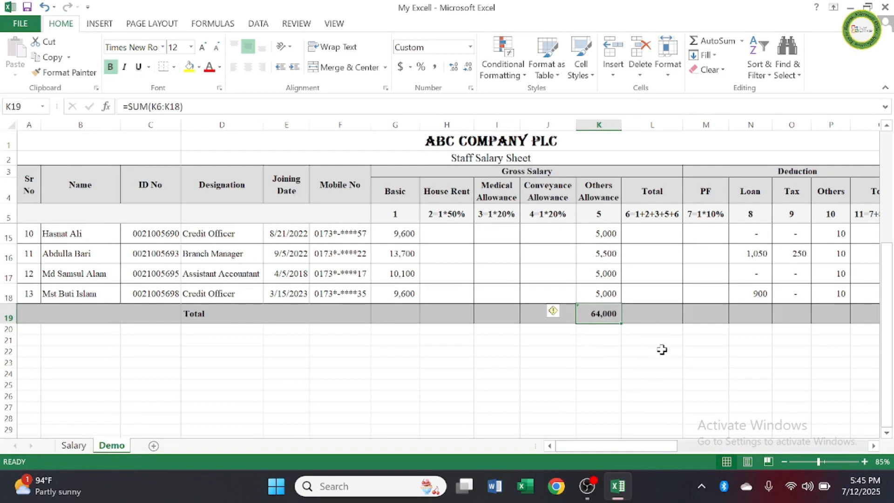
Step: Clear the Others Allowance total from K19 in the Total row
key("Delete")
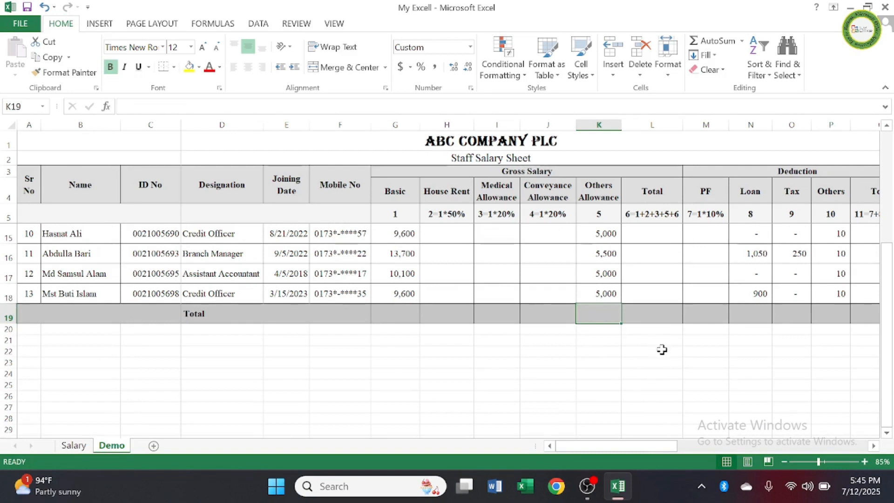
left_click(661, 349)
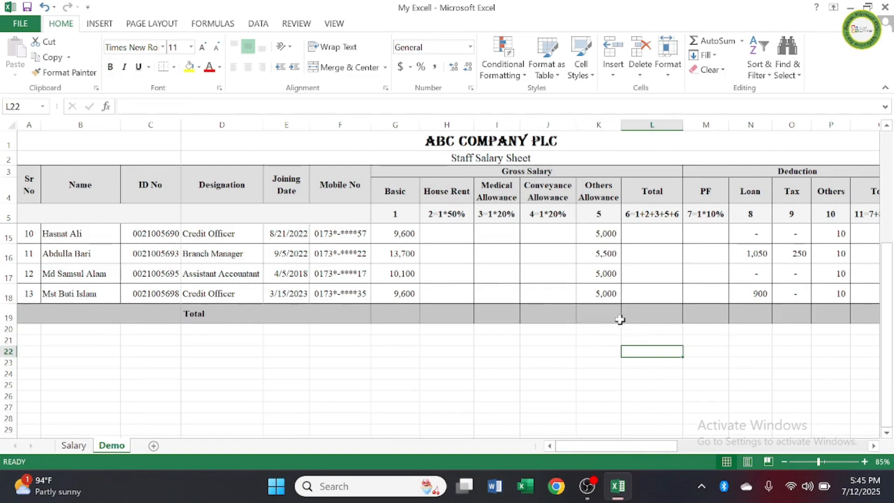
left_click(601, 313)
scroll(599, 317, "up", 3)
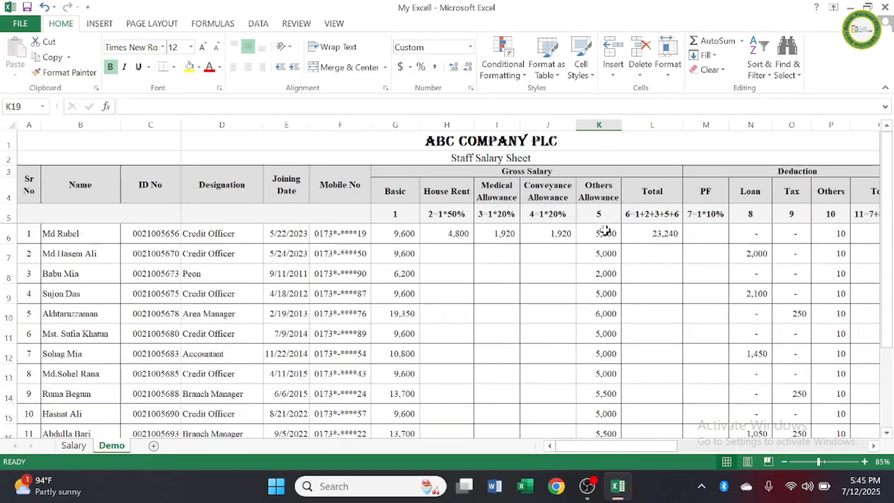
scroll(612, 344, "down", 4)
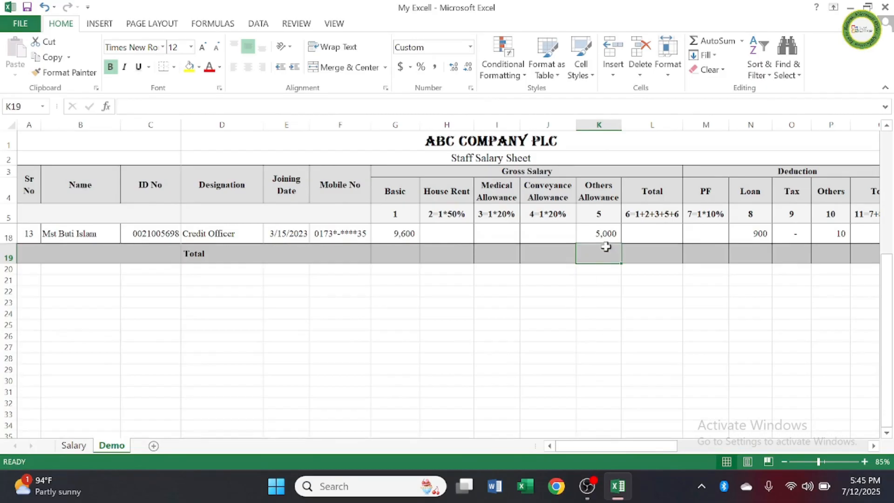
left_click(636, 310)
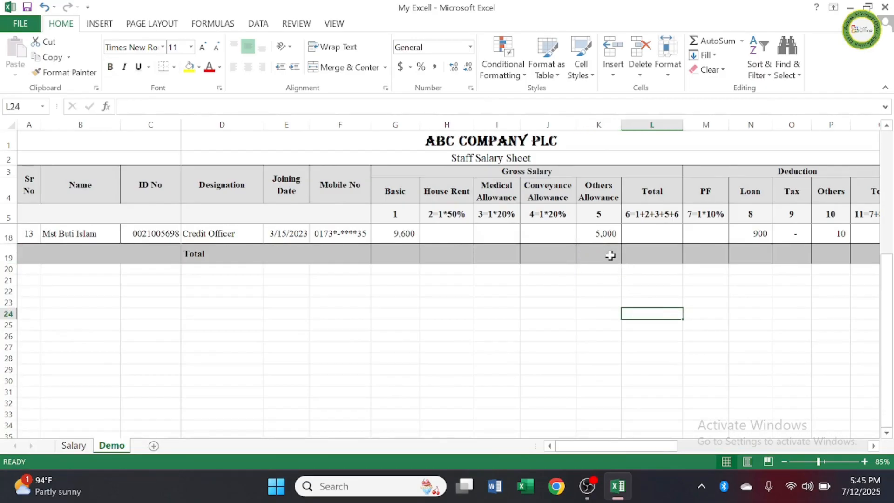
left_click(608, 254)
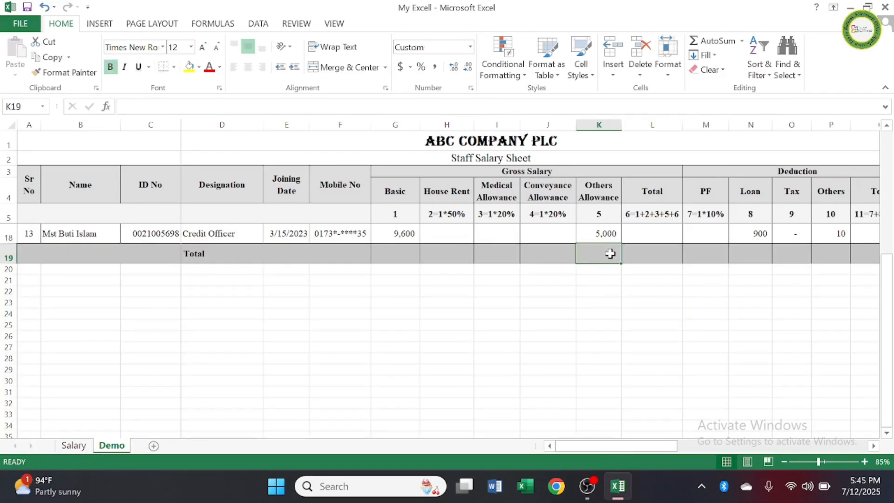
Step: Recalculate the Others Allowance total in K19 by applying AutoSum to the range K6:K19
scroll(609, 259, "up", 4)
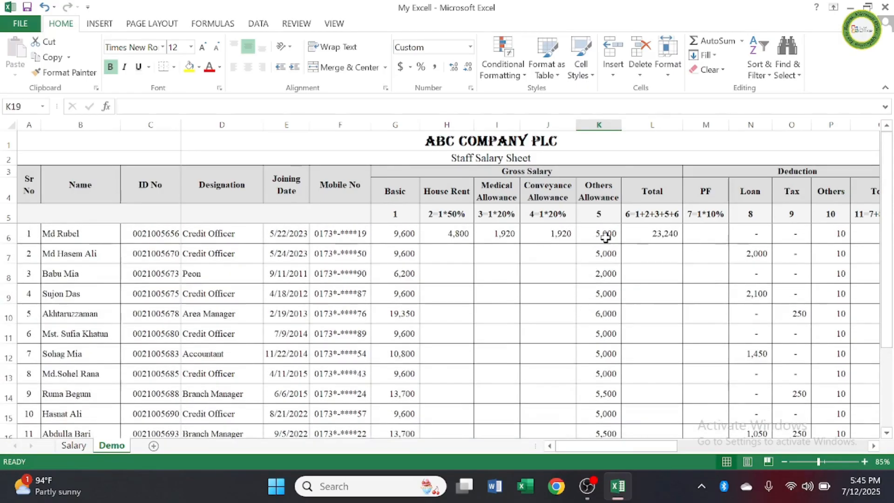
left_click_drag(607, 237, 599, 409)
scroll(662, 373, "down", 1)
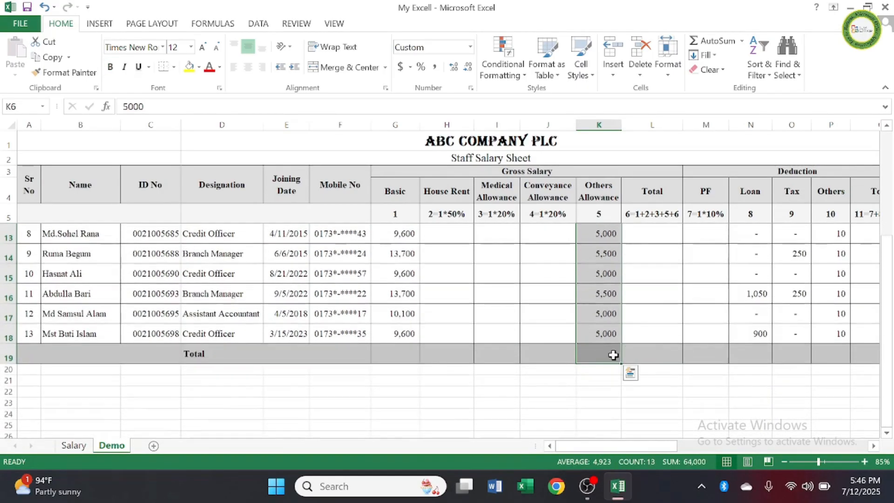
left_click(718, 44)
scroll(643, 323, "down", 4)
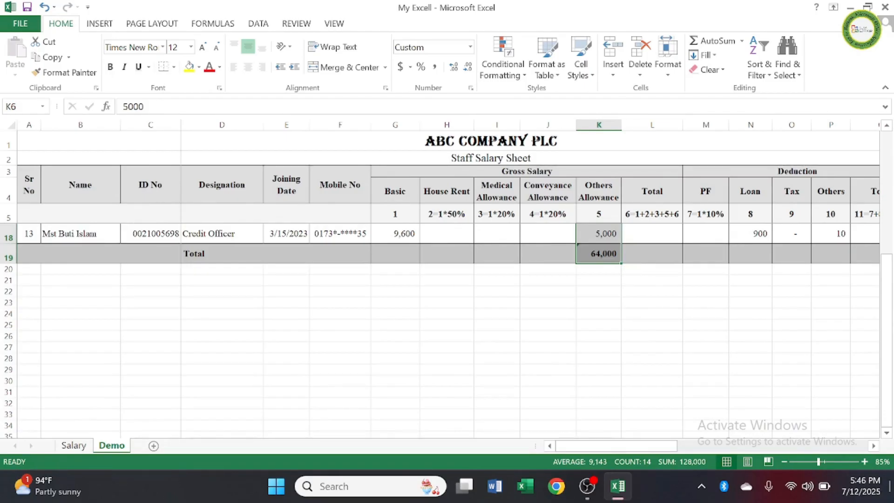
left_click(584, 334)
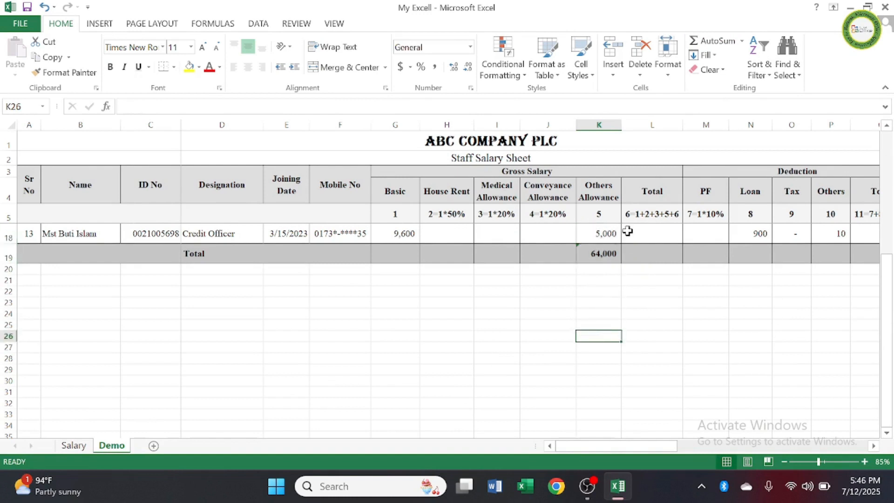
left_click(603, 254)
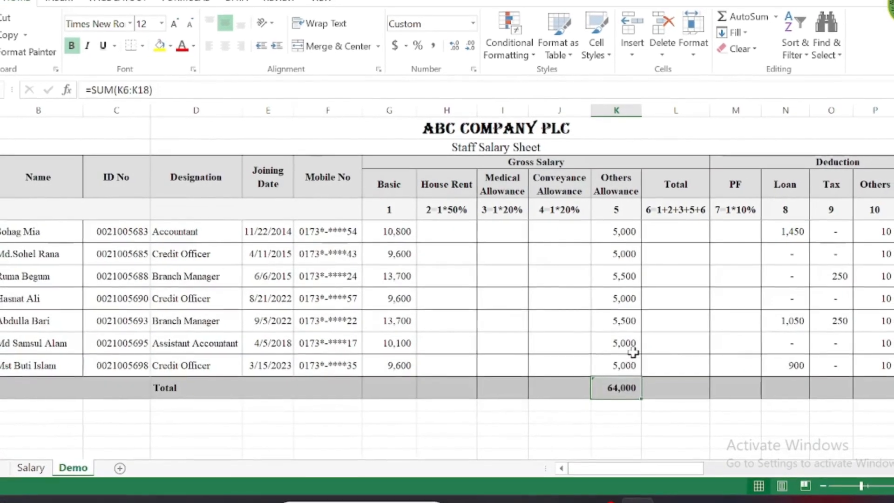
Step: Review the Others Allowance amounts from the first to the last employee row and the gross Total column down to the Total row
left_click(627, 231)
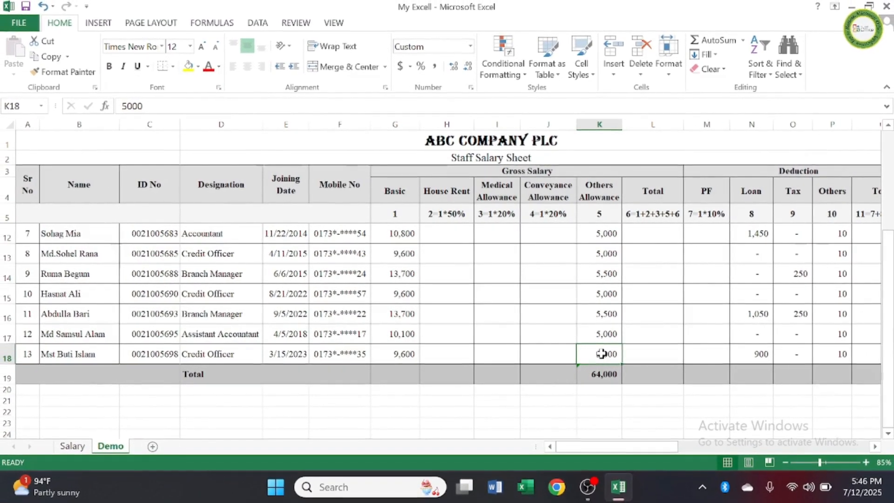
scroll(622, 359, "up", 2)
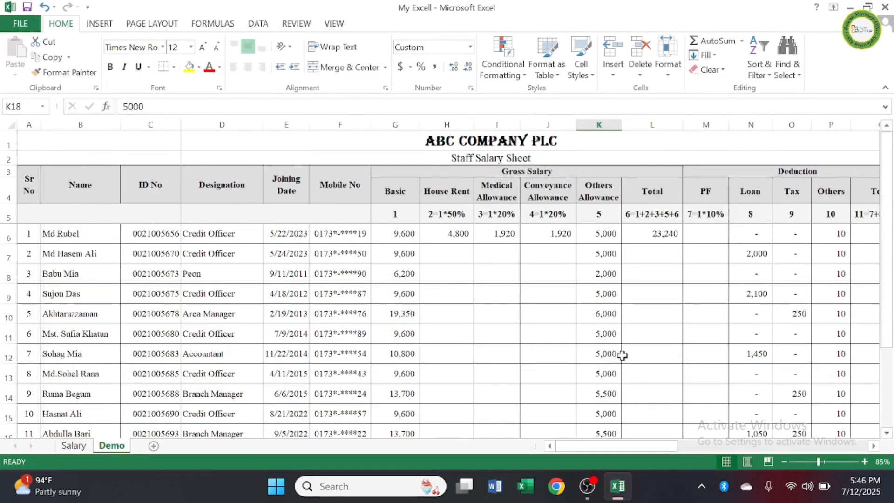
left_click(606, 238)
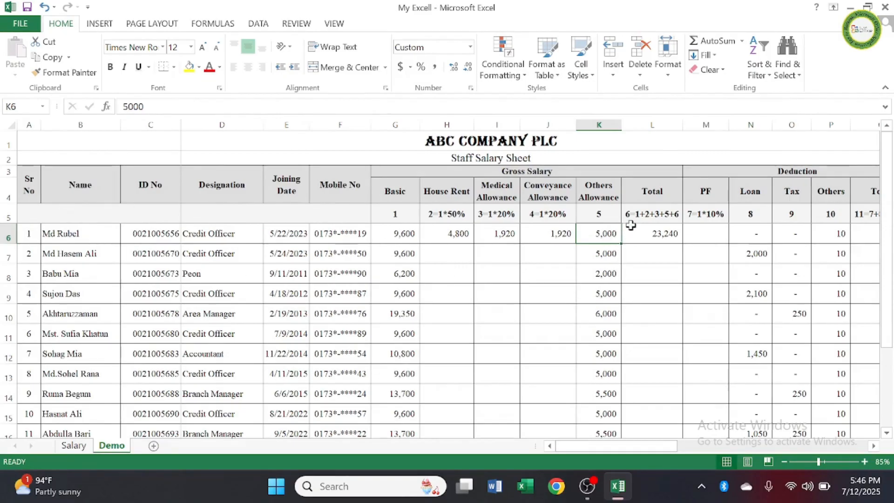
scroll(620, 302, "down", 3)
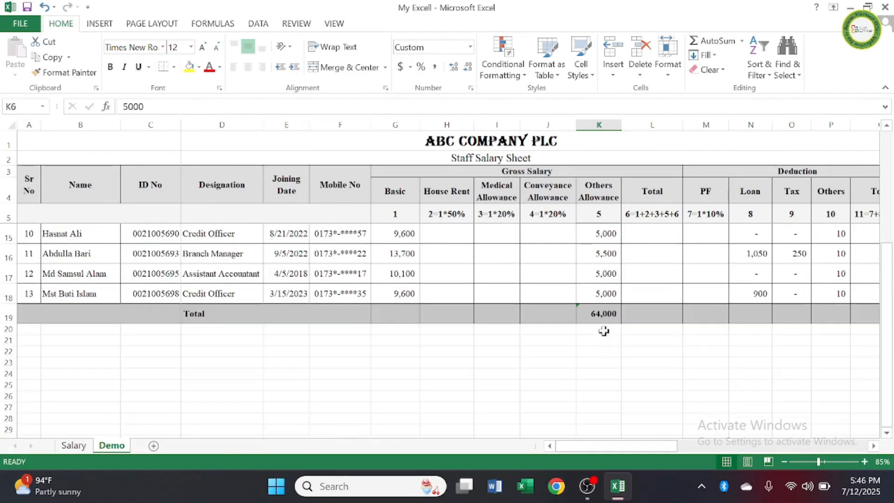
left_click(600, 292)
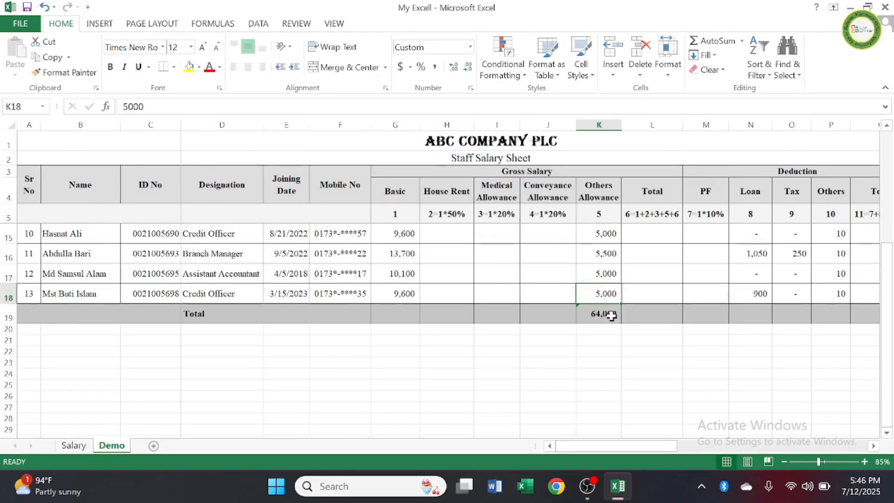
scroll(701, 310, "up", 3)
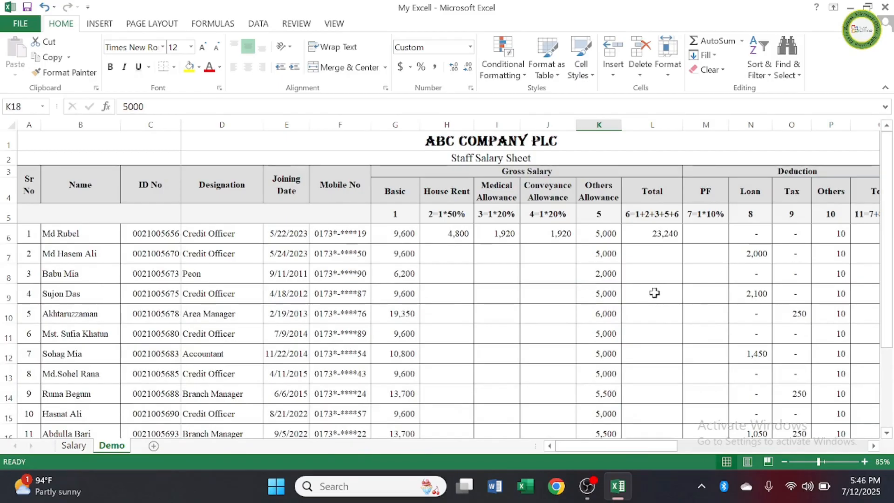
left_click(667, 233)
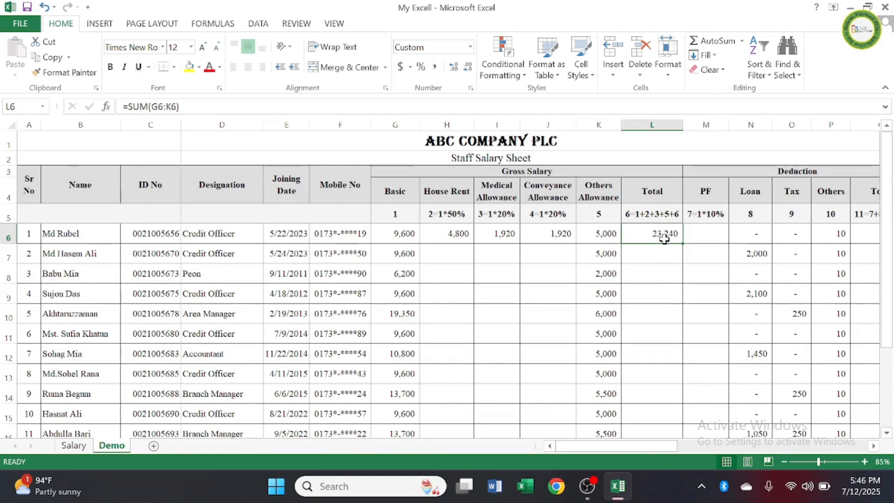
left_click(662, 271)
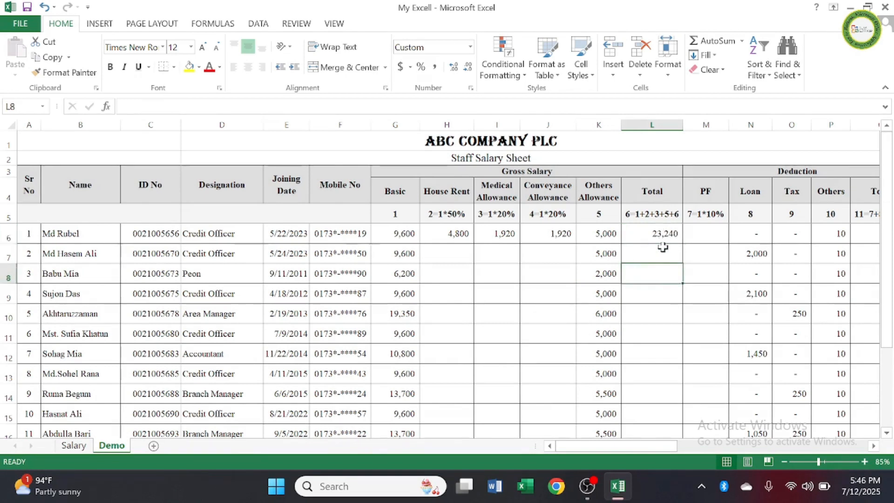
scroll(660, 374, "down", 2)
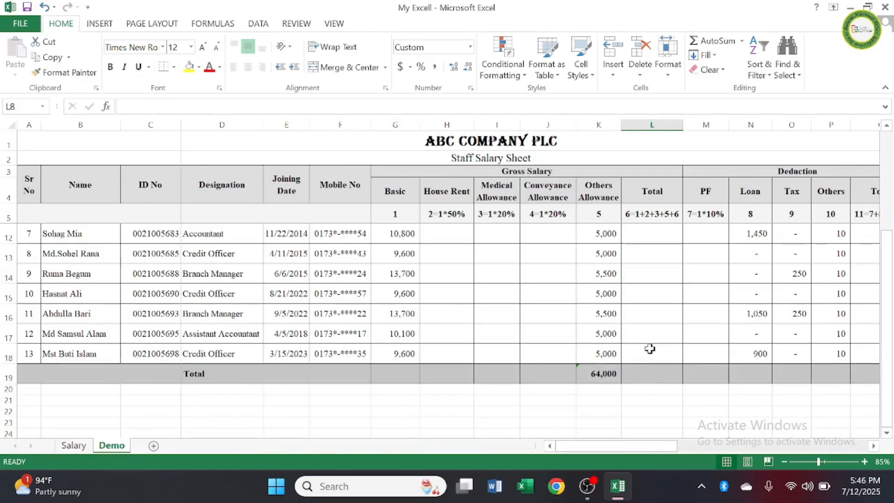
Step: Fill the first employee's House Rent, Medical and Conveyance Allowance formulas in H6:J6 down through row 16
scroll(501, 310, "up", 2)
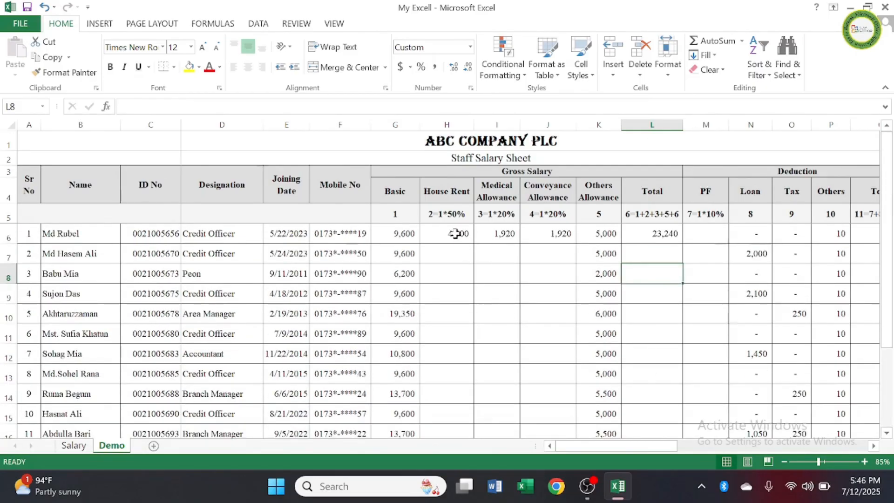
left_click_drag(465, 241, 545, 237)
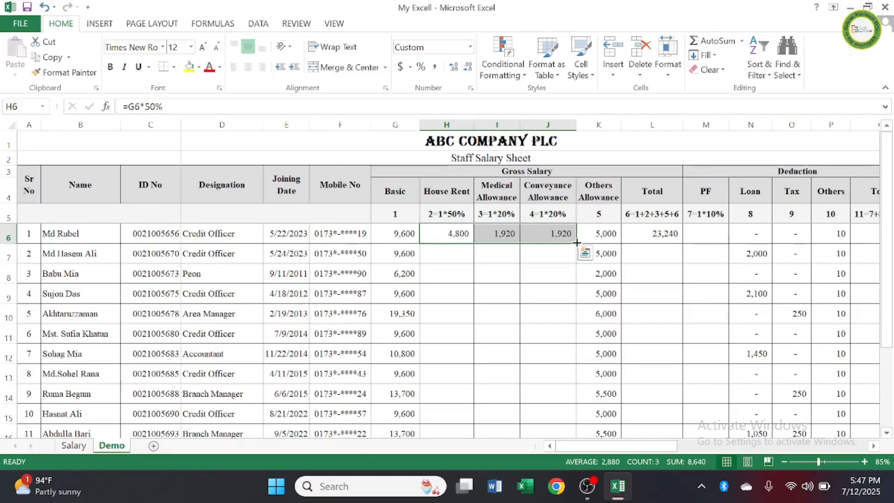
left_click_drag(576, 242, 582, 382)
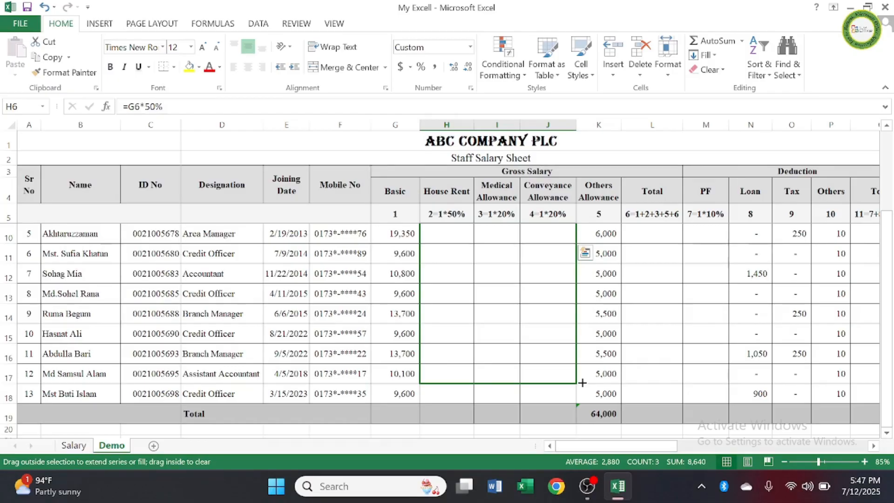
left_click_drag(582, 383, 584, 362)
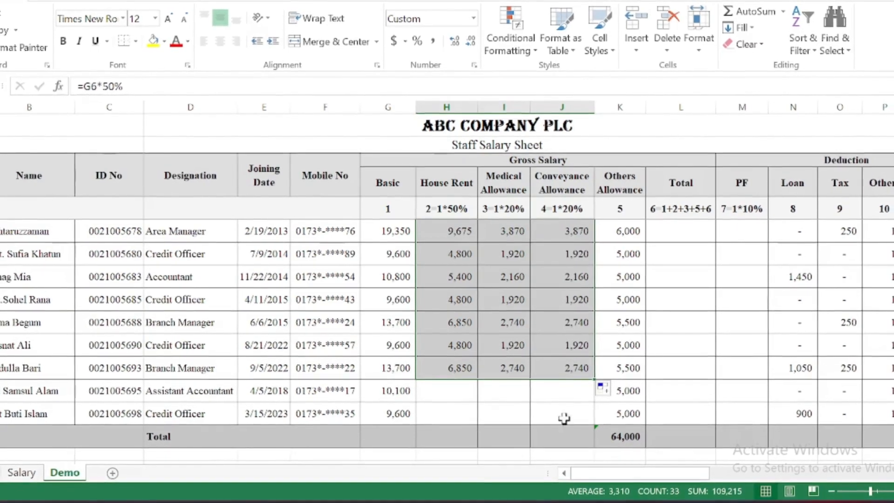
Step: Extend the House Rent, Medical and Conveyance Allowance formulas from H16:J16 down to the last employee in row 18
left_click(573, 390)
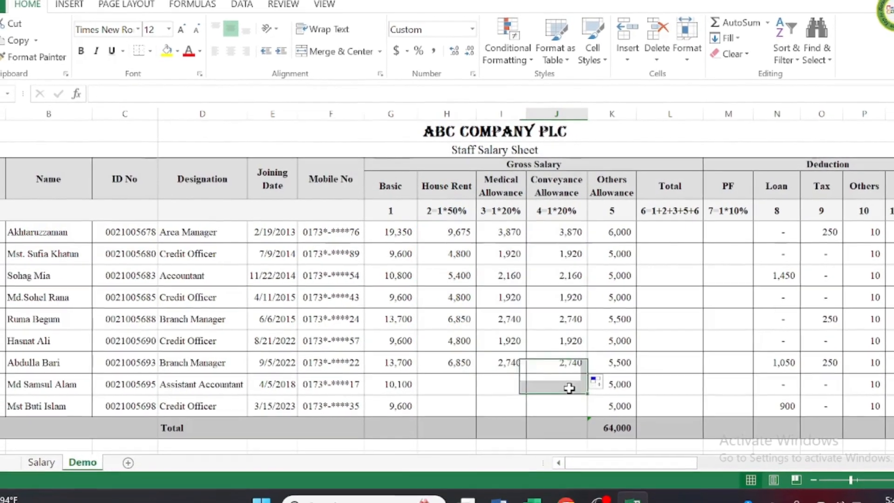
left_click_drag(439, 359, 554, 360)
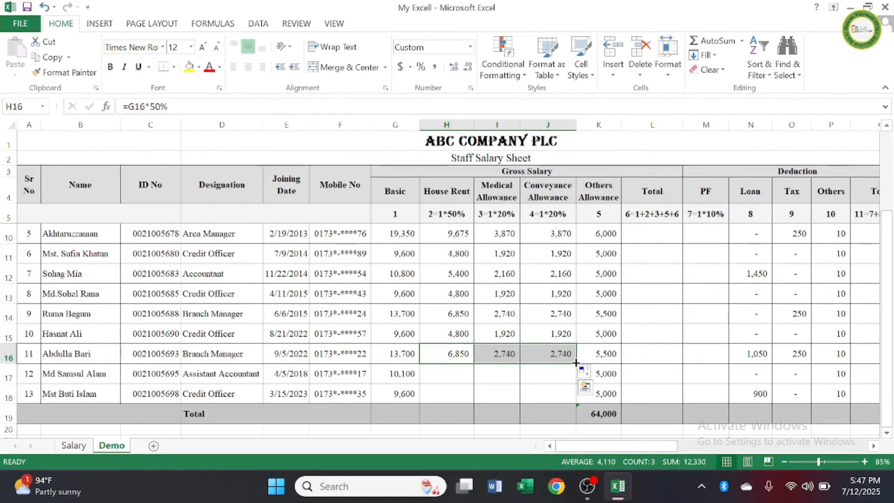
left_click_drag(576, 362, 572, 402)
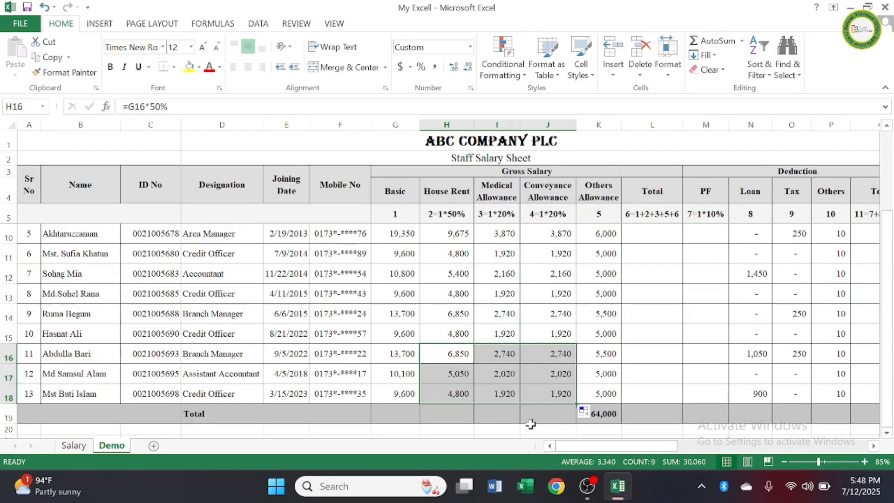
left_click(674, 357)
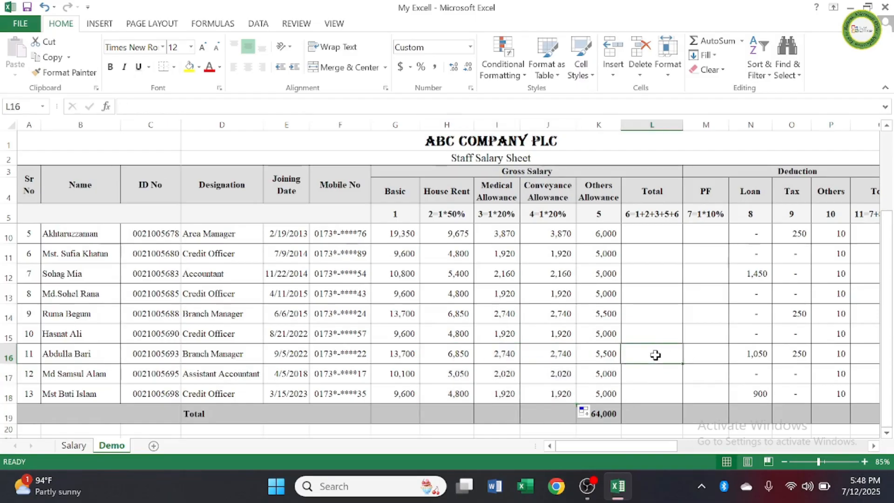
Step: Enter the formula =G6*10 for the first employee's PF deduction in M6
scroll(625, 364, "up", 2)
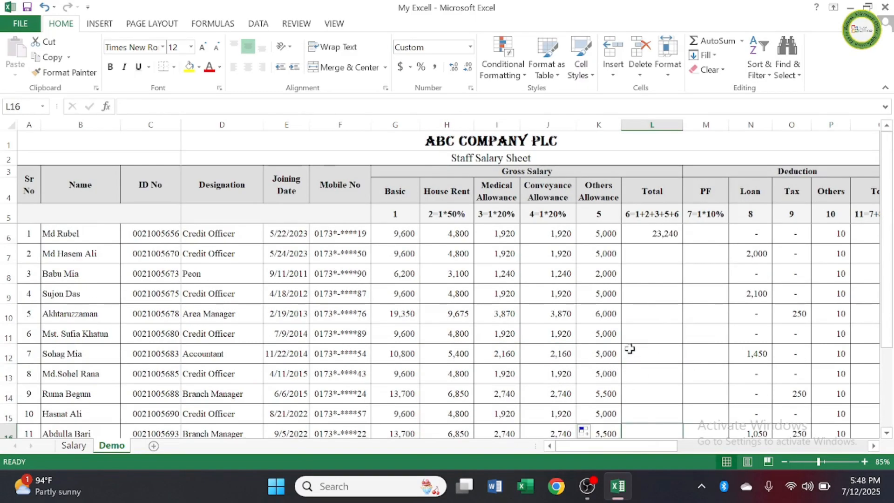
left_click(702, 237)
type("=")
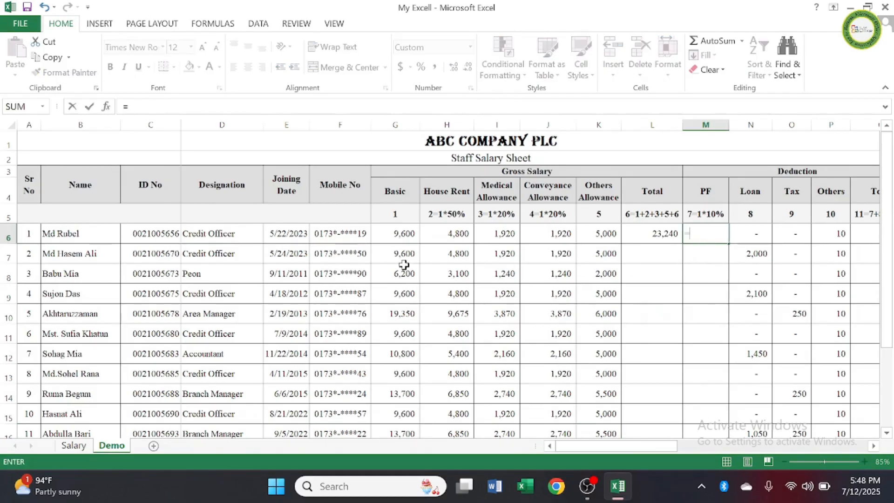
left_click(397, 233)
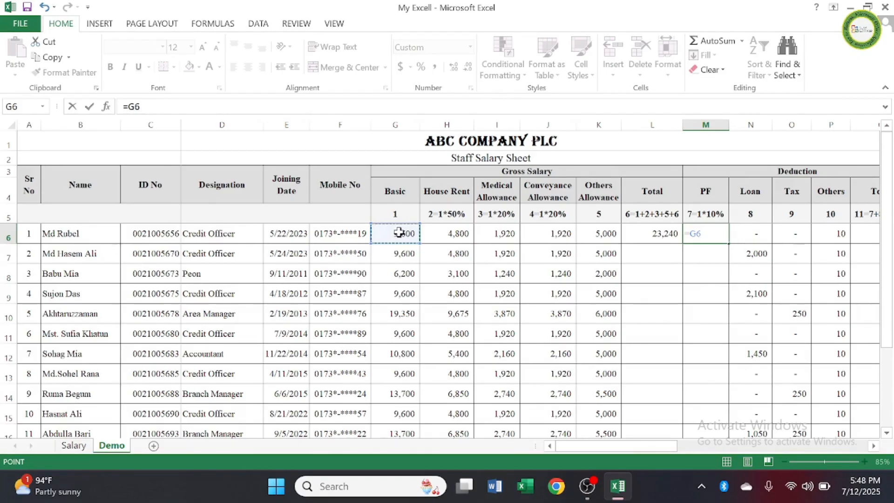
type("*")
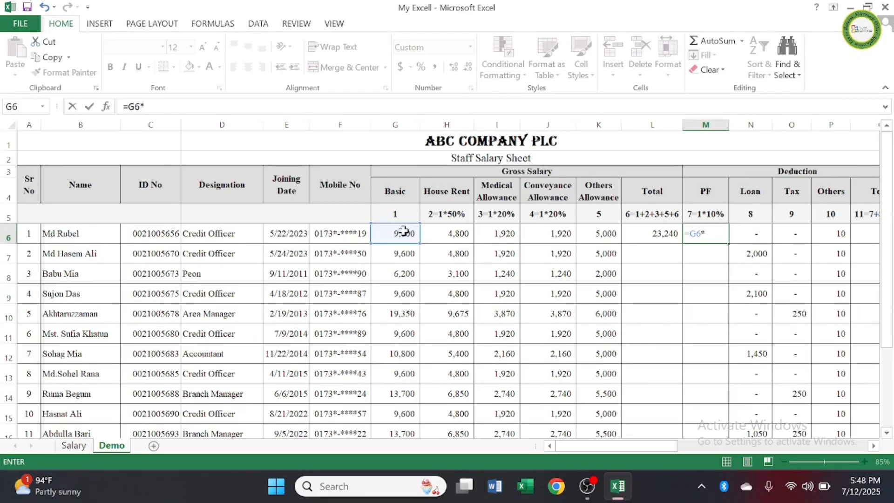
type("10")
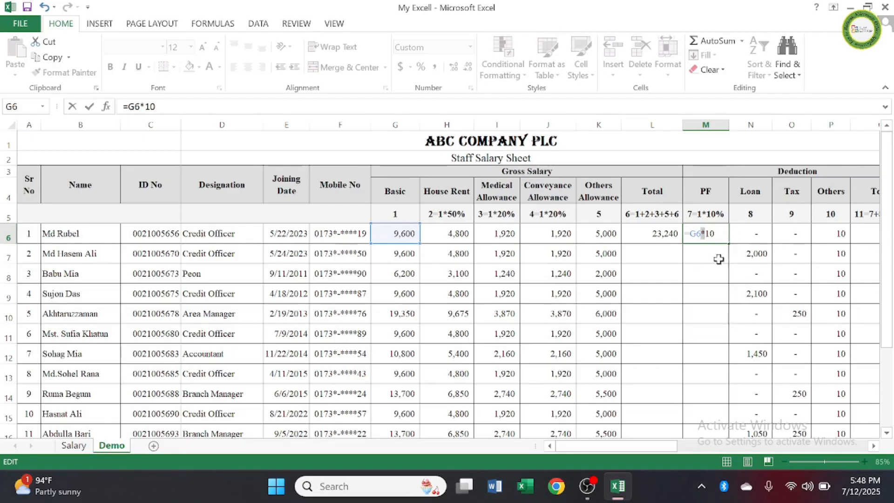
left_click(719, 259)
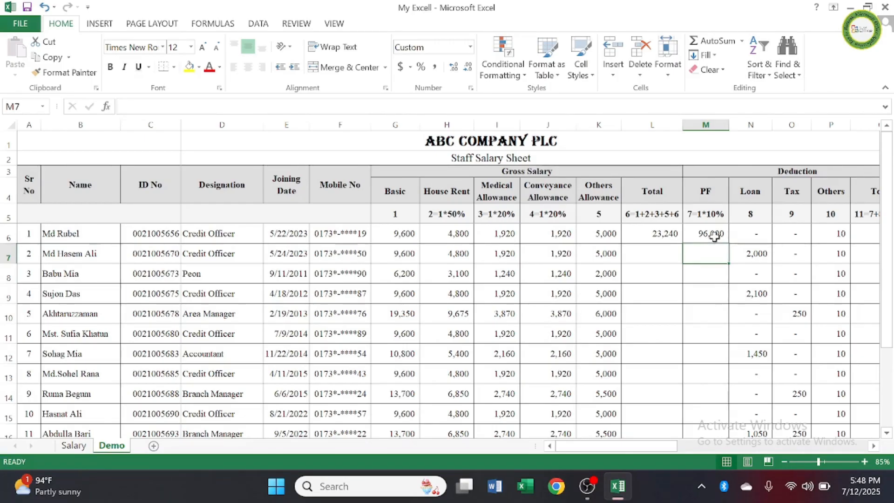
Step: Change the first employee's PF deduction formula in M6 to =G6/10
double_click(715, 237)
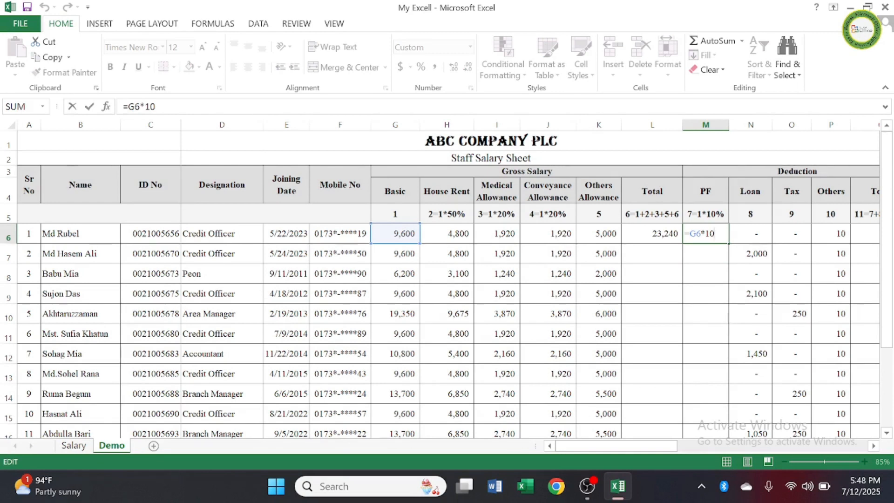
left_click(705, 234)
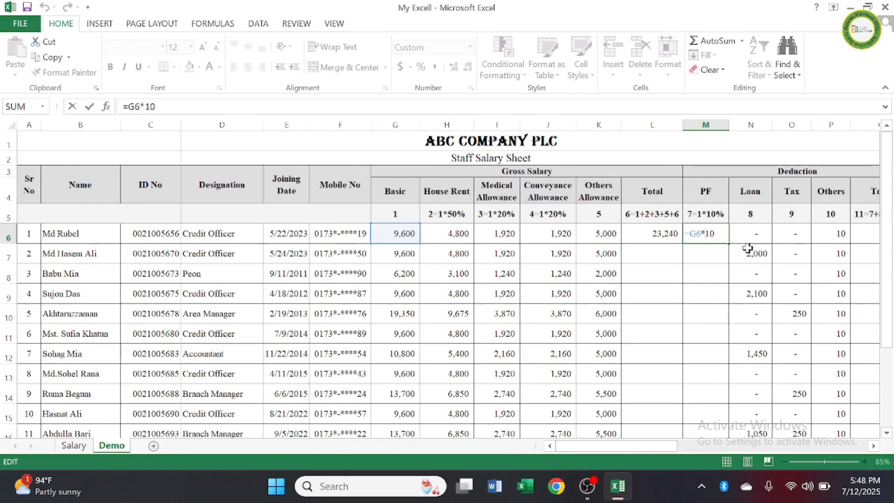
key("BackSpace")
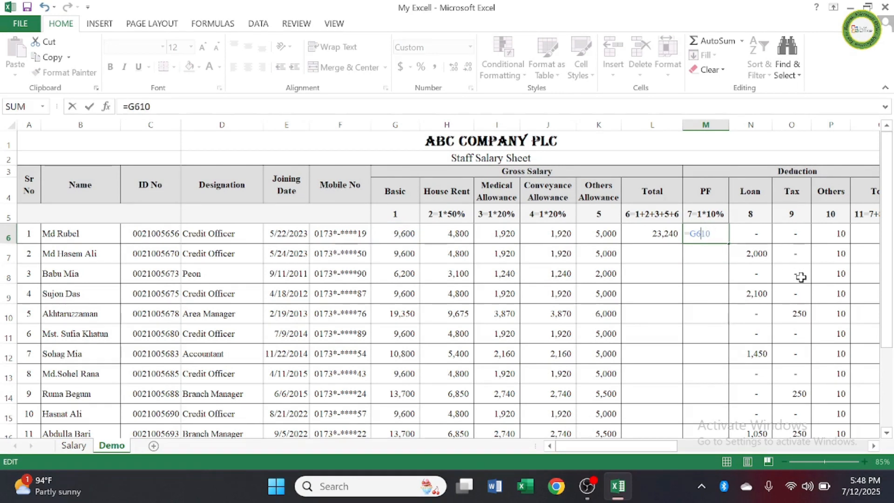
type("/")
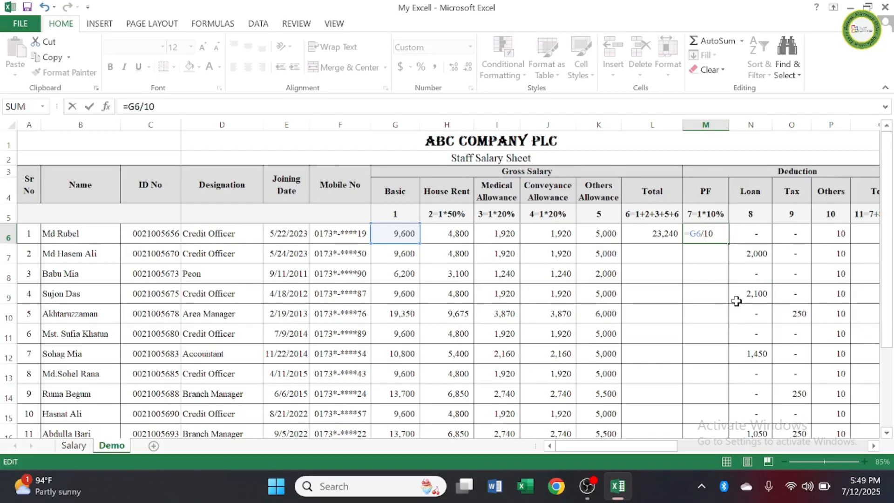
key("Return")
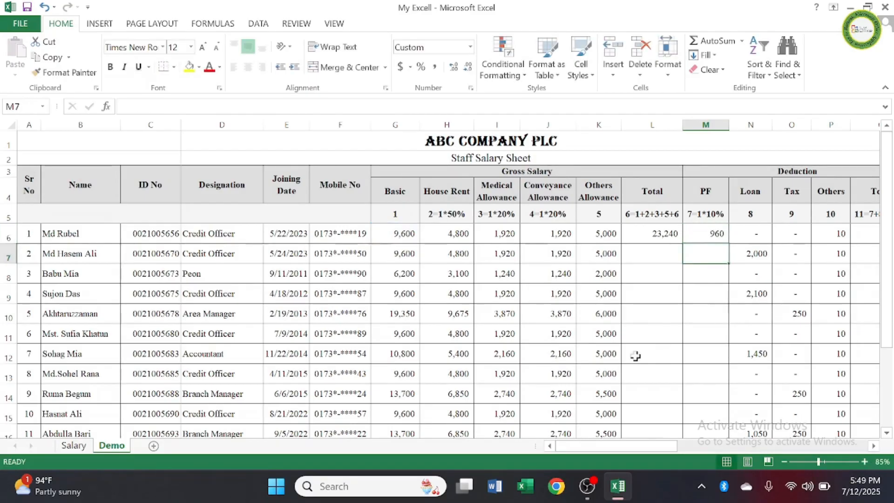
Step: Rewrite the first employee's PF deduction formula in M6 as =G6*10%
left_click(715, 235)
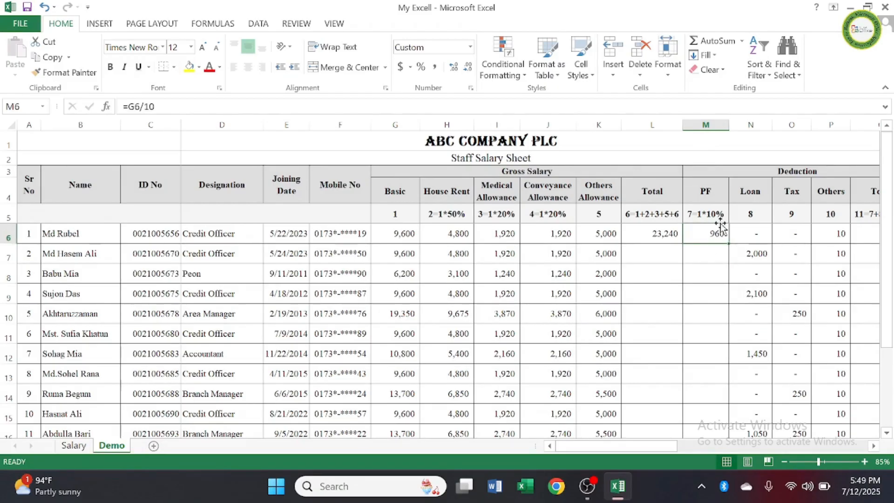
double_click(720, 235)
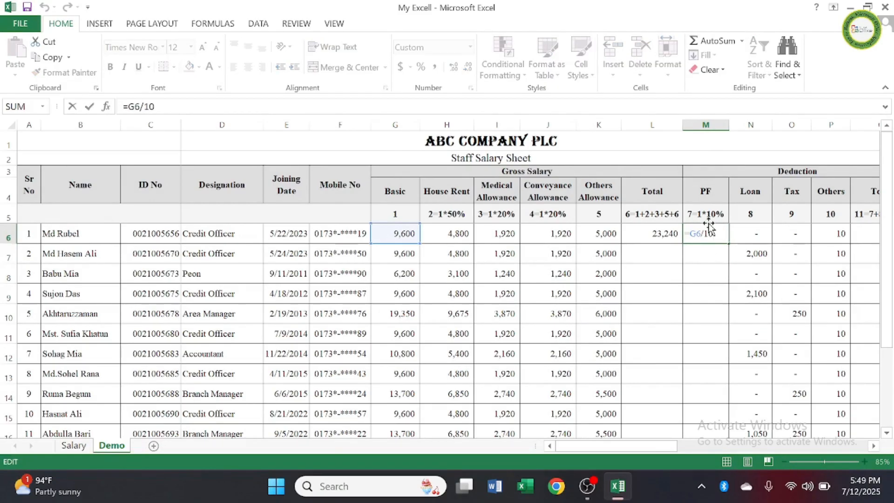
key("BackSpace")
key("BackSpace")
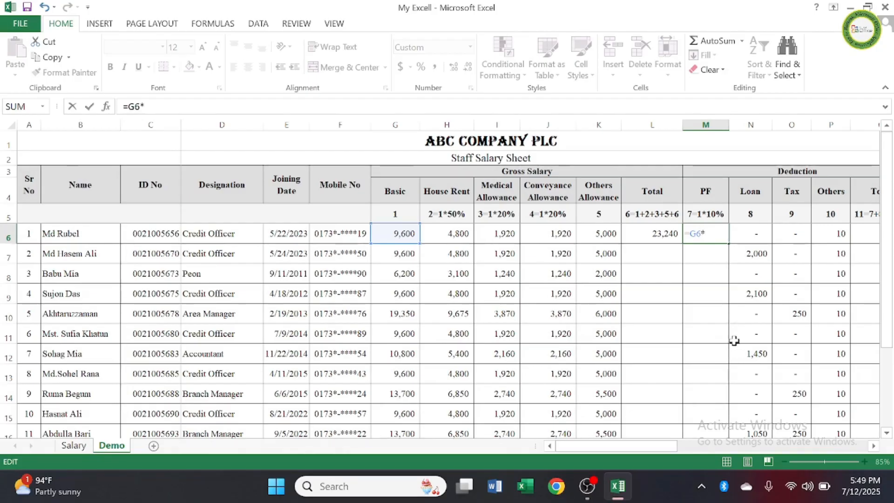
type("10")
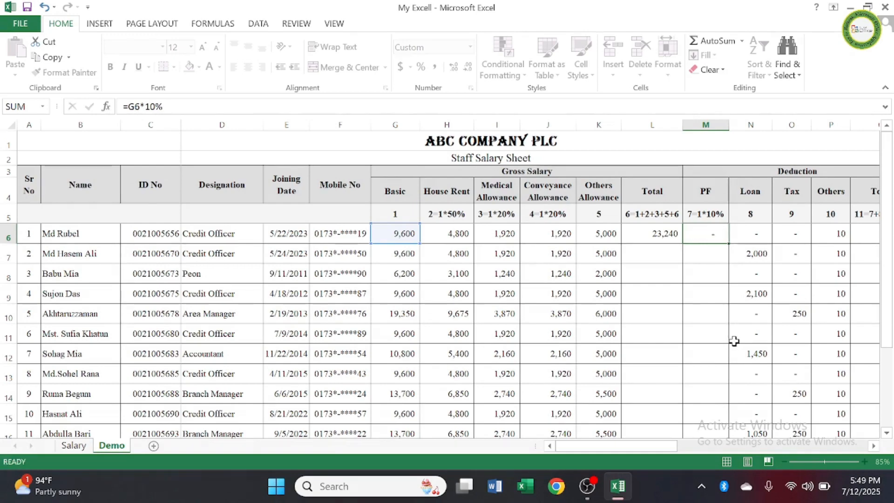
key("Return")
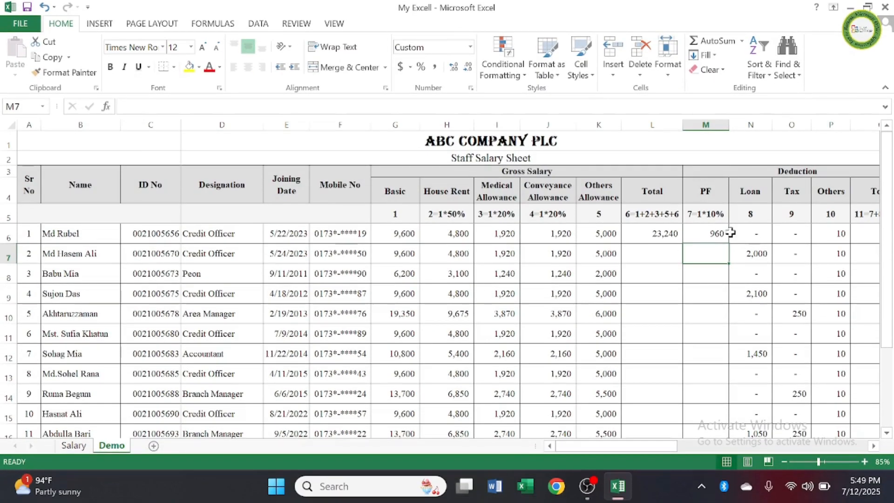
Step: Fill the first employee's gross Total and PF formulas in L6:M6 down to the last employee in row 18
left_click(669, 249)
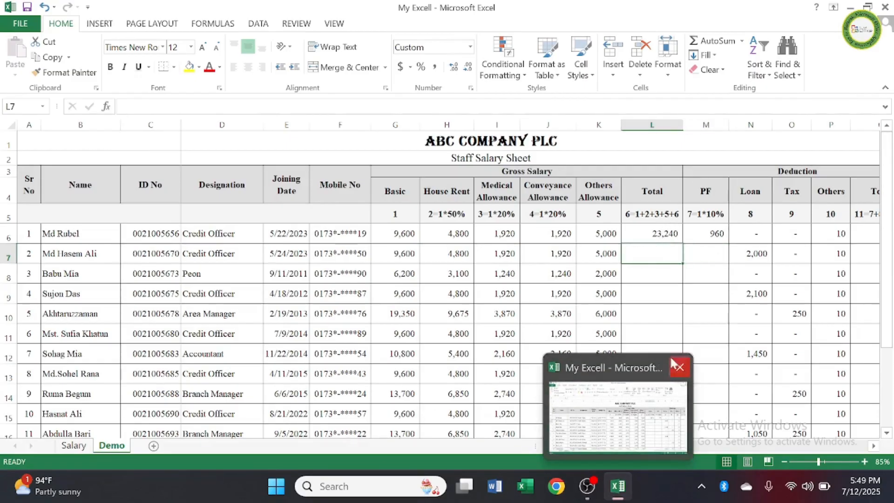
left_click_drag(659, 232, 695, 232)
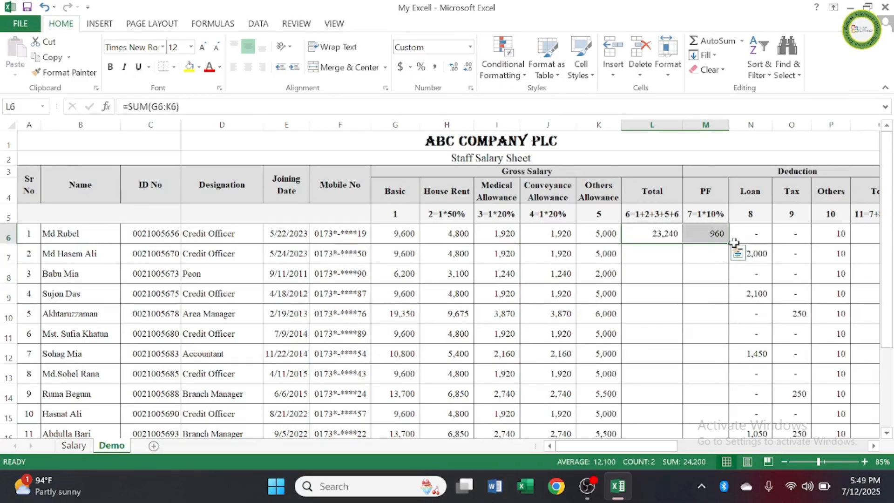
left_click_drag(729, 243, 704, 405)
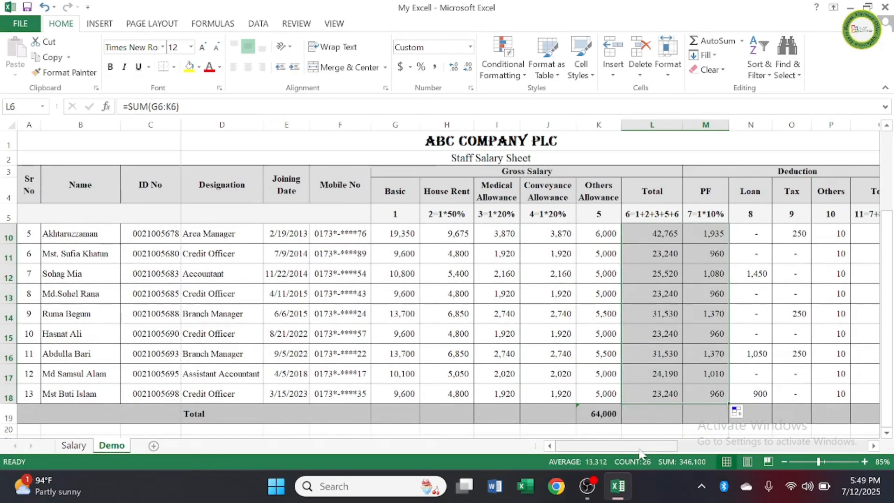
Step: Enter the formula =SUM(M6:P6) in Q6 for the first employee's deduction Total, following the 11=7+8+9+10 heading
left_click_drag(641, 448, 688, 450)
scroll(475, 289, "up", 2)
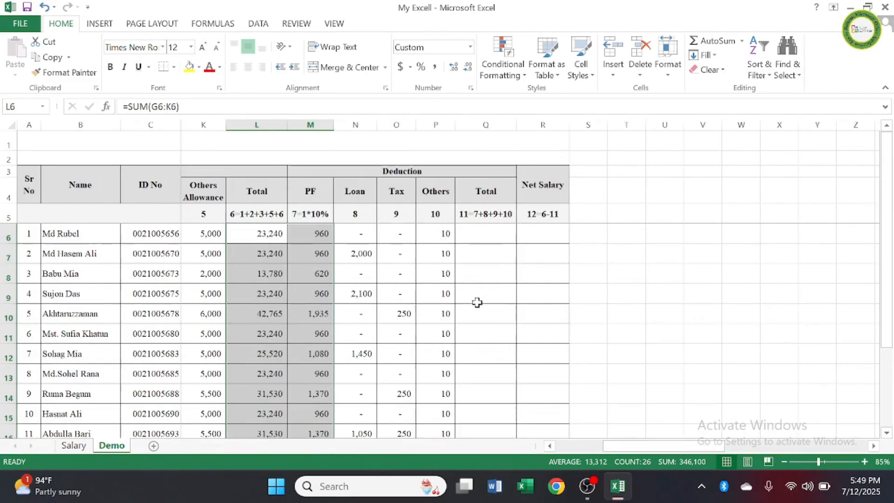
left_click(493, 196)
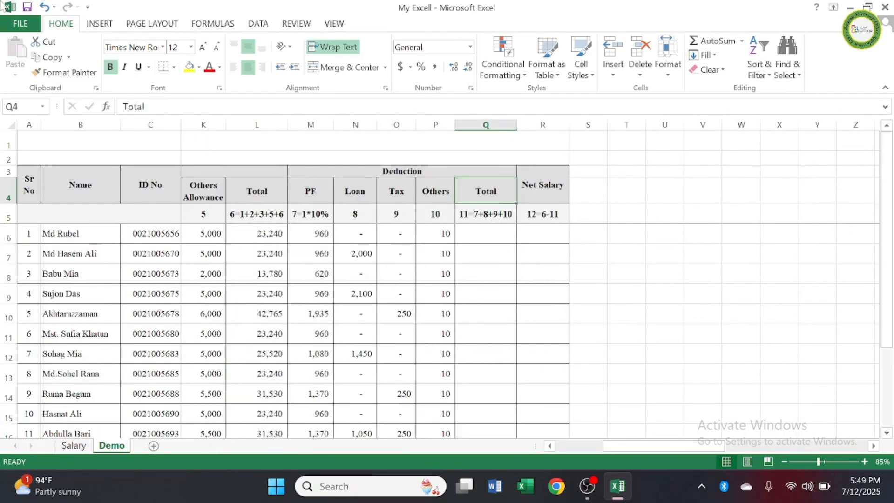
left_click(554, 189)
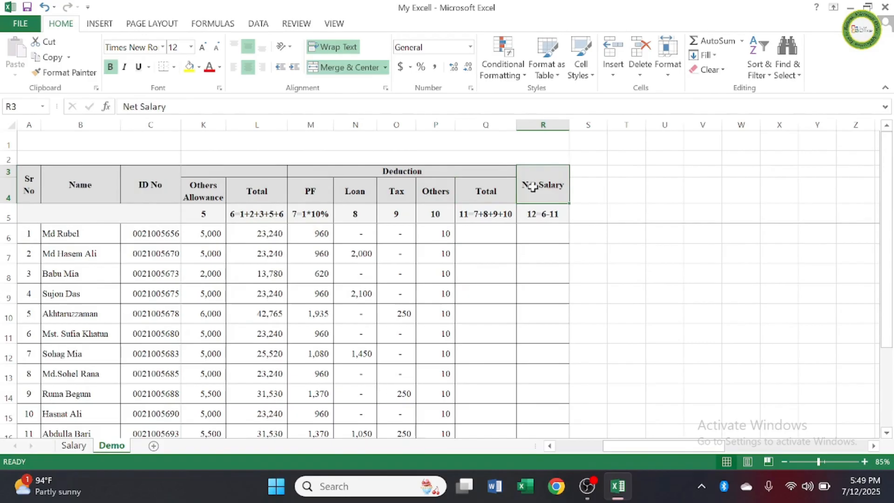
left_click(489, 196)
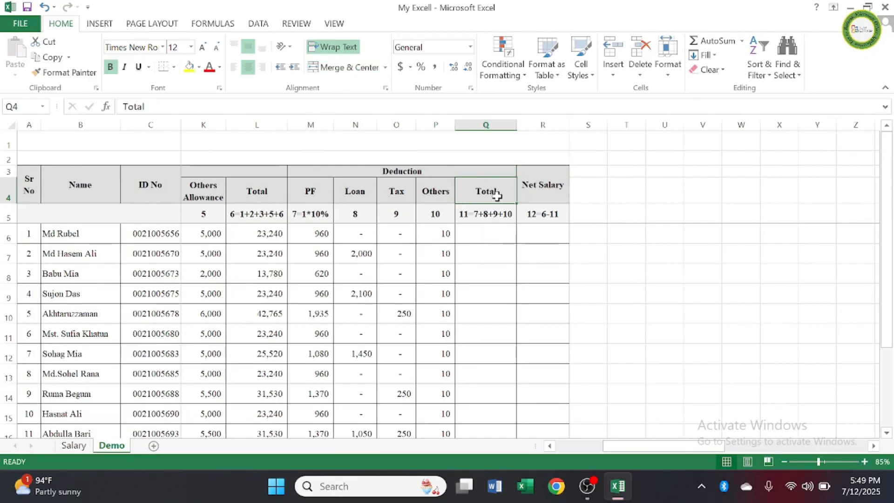
left_click(475, 215)
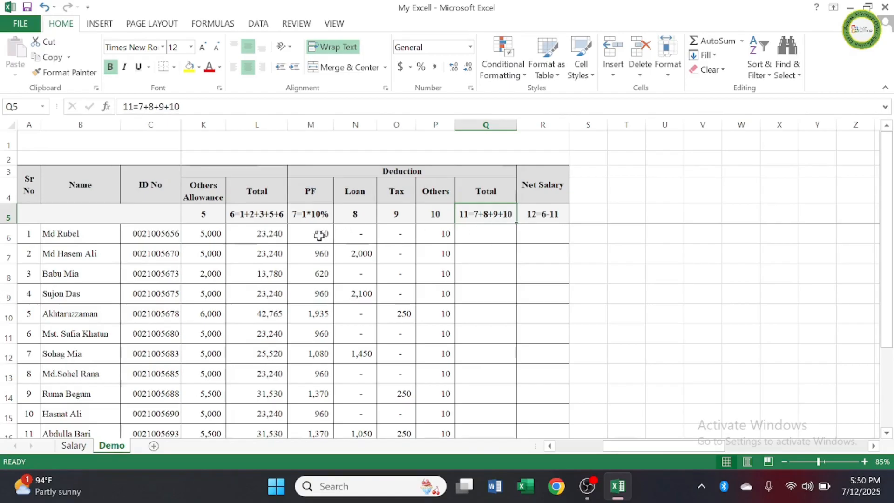
left_click_drag(318, 235, 427, 234)
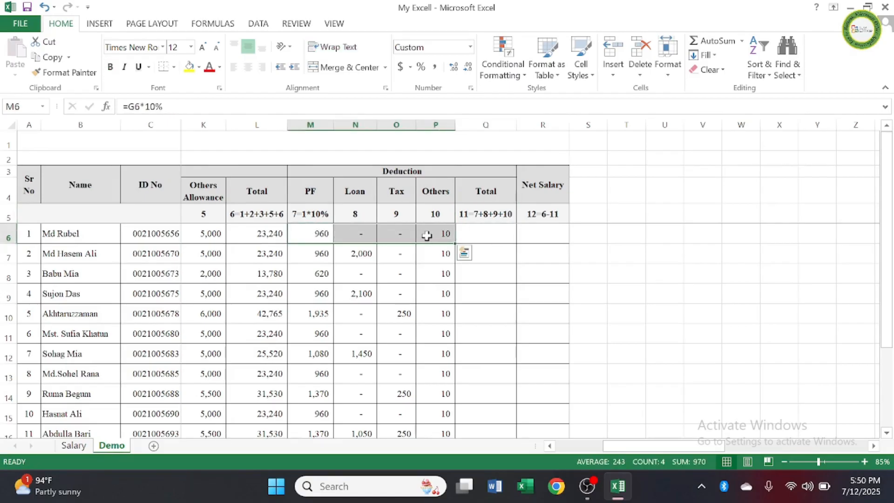
left_click(492, 233)
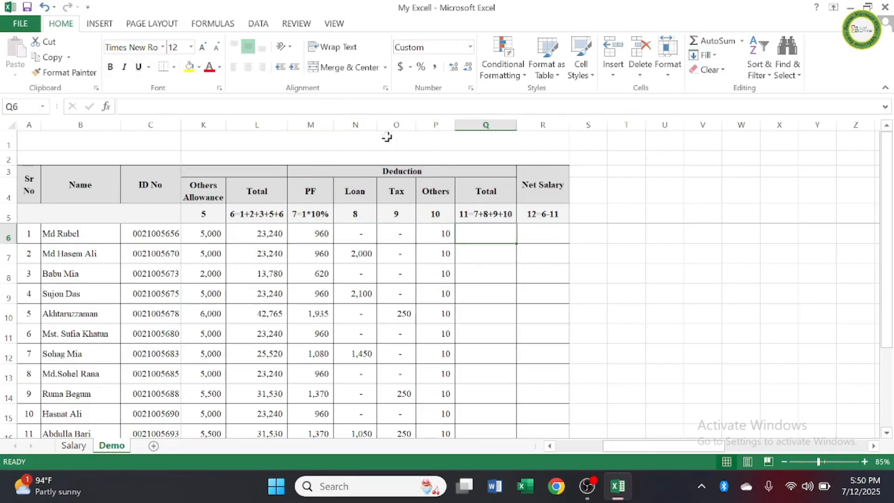
type("=")
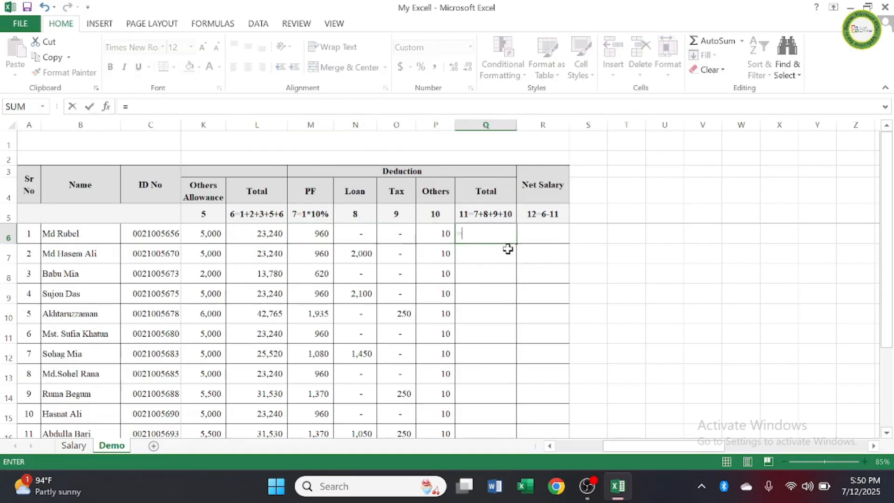
type("sum")
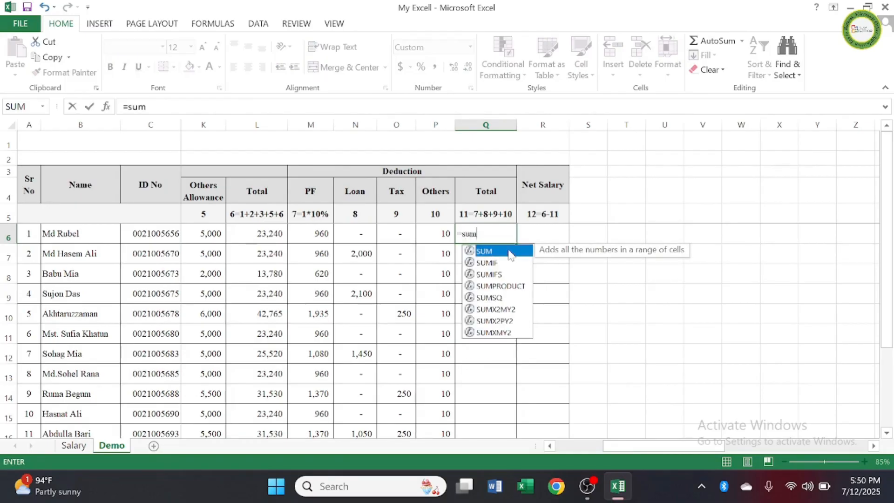
type("(")
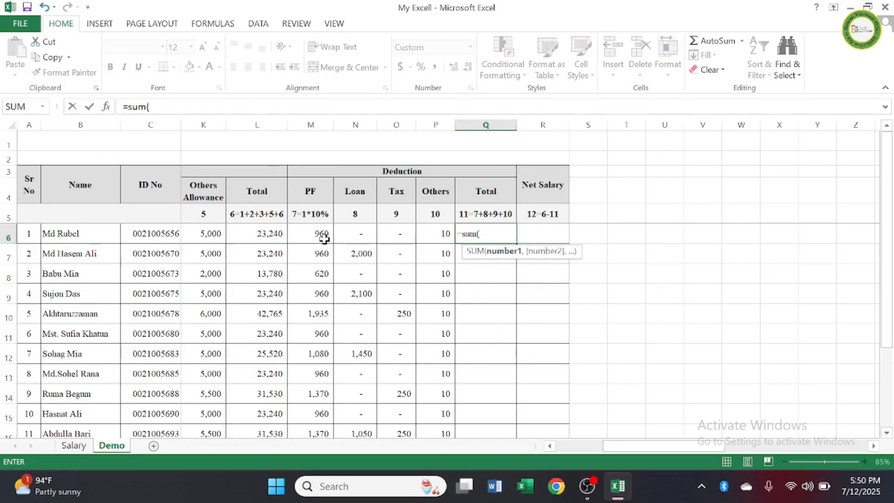
left_click_drag(323, 234, 445, 232)
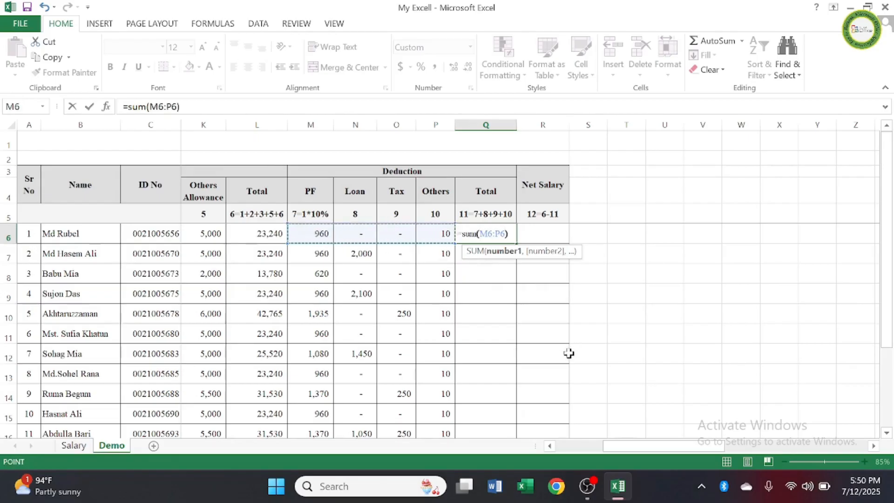
type(")")
key("Return")
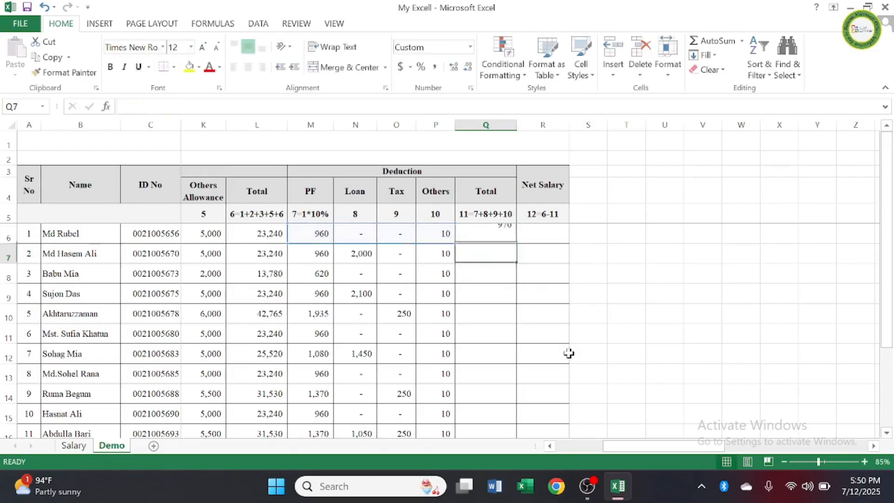
Step: Enter the formula =L6-Q6 for the first employee's Net Salary in R6
left_click(551, 235)
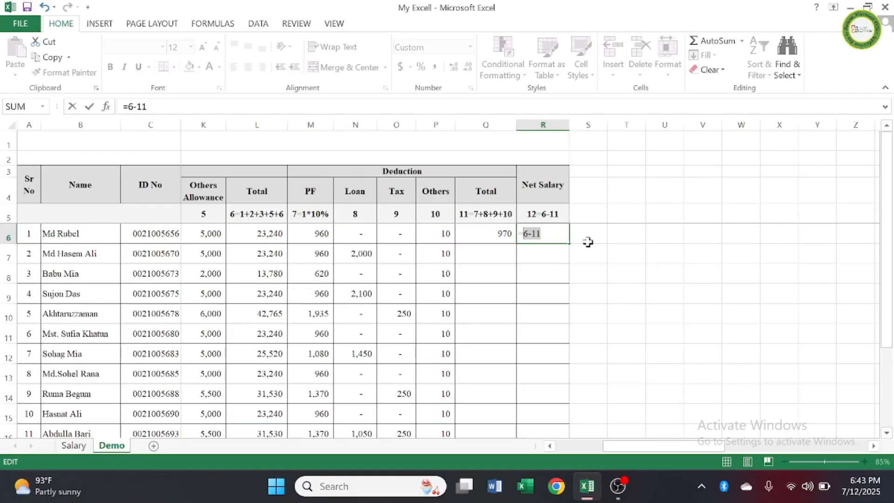
key("BackSpace")
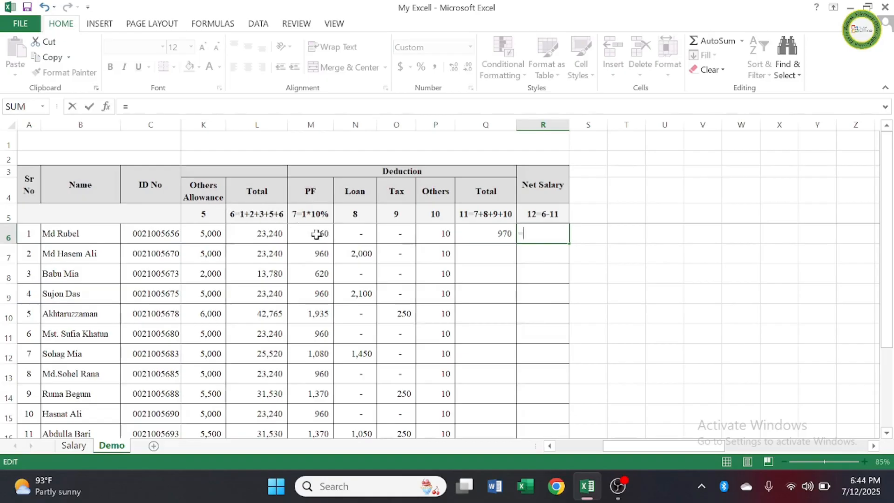
left_click(267, 236)
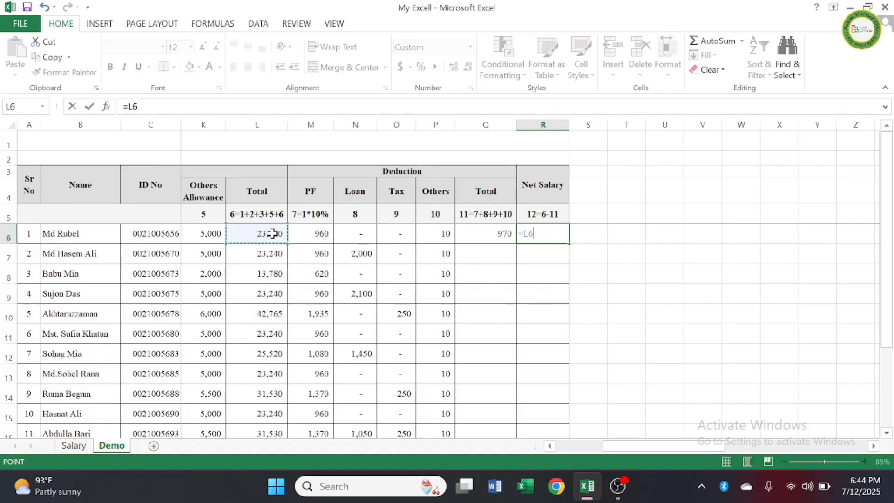
type("-")
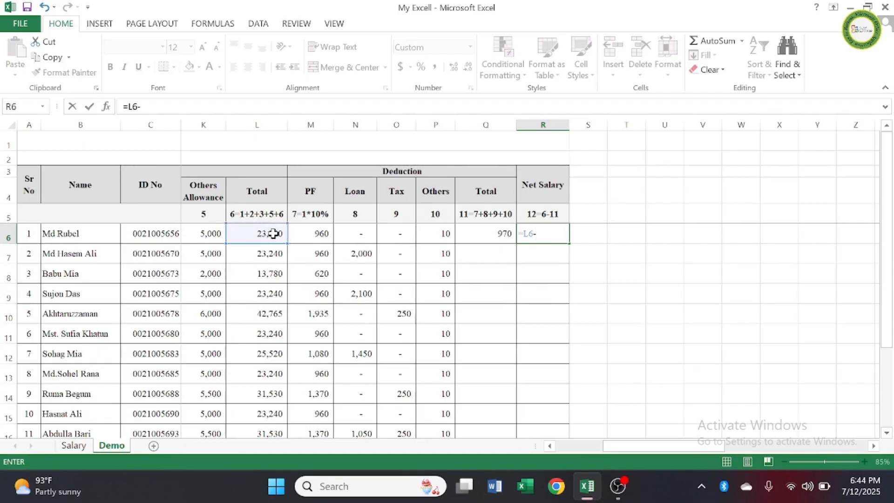
left_click(498, 233)
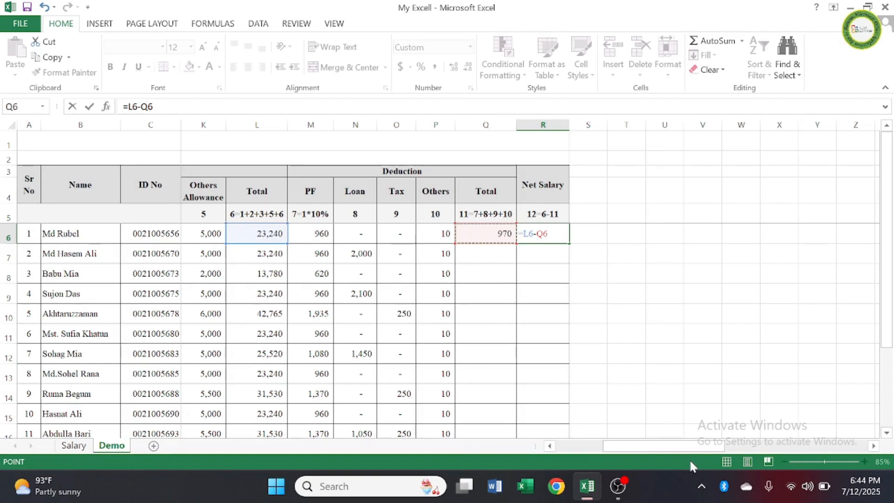
key("Return")
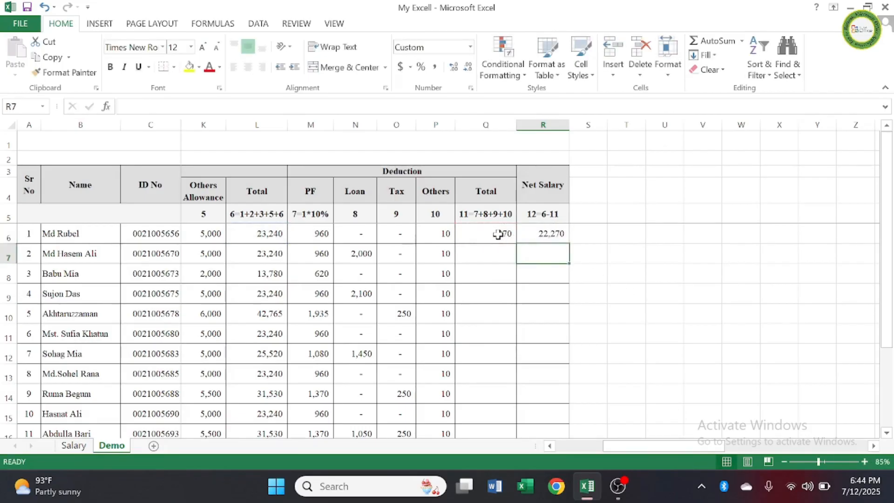
Step: Fill the deduction Total and Net Salary formulas in Q6:R6 down to the last employee in row 18
left_click_drag(496, 236, 550, 403)
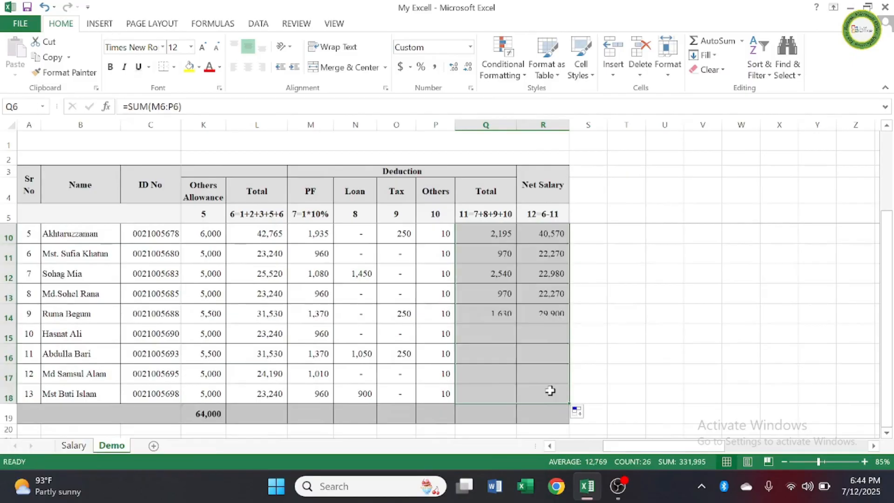
left_click(674, 343)
Step: Sum the Basic salaries in G6:G18 with AutoSum into the Total row's cell G19
left_click_drag(715, 448, 642, 452)
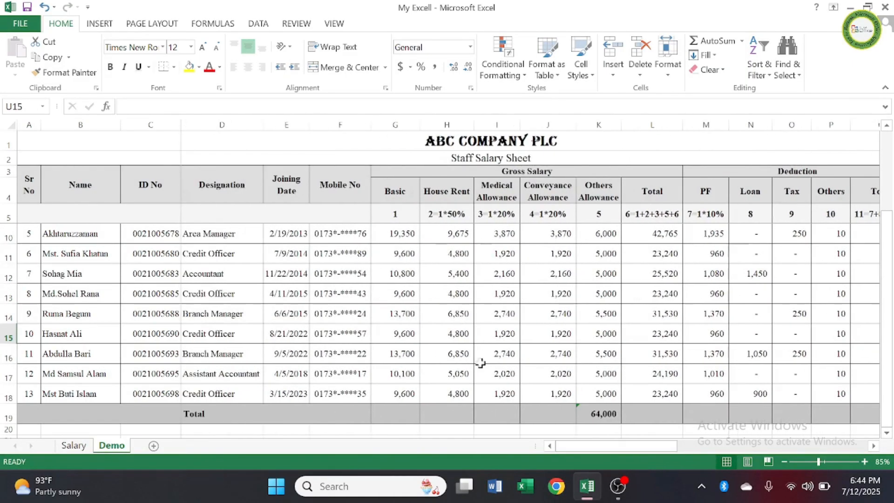
scroll(572, 377, "down", 1)
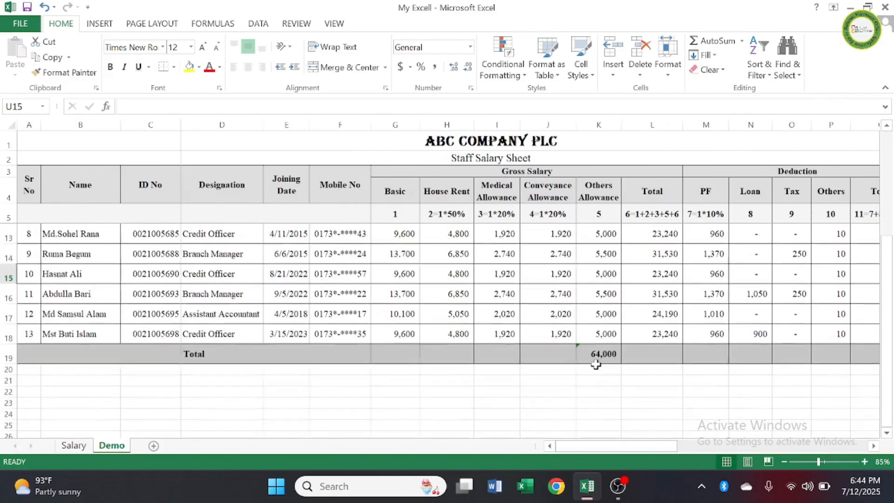
left_click(406, 352)
scroll(405, 331, "up", 3)
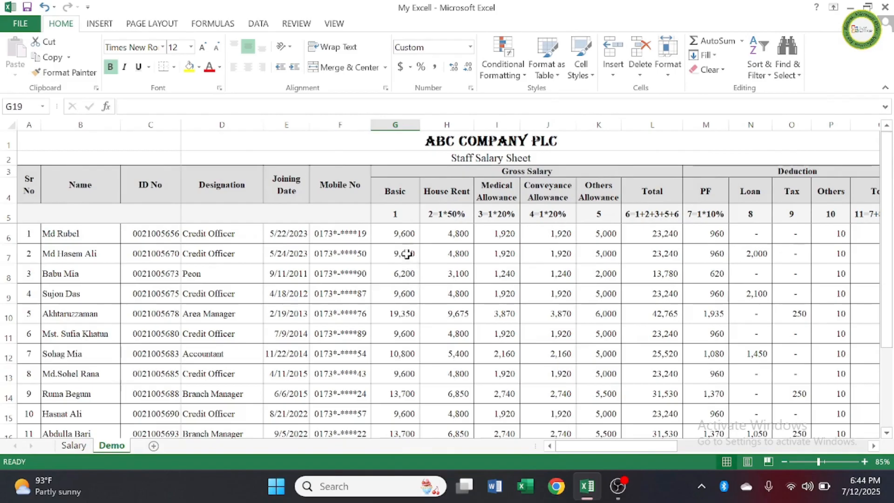
left_click_drag(404, 234, 407, 414)
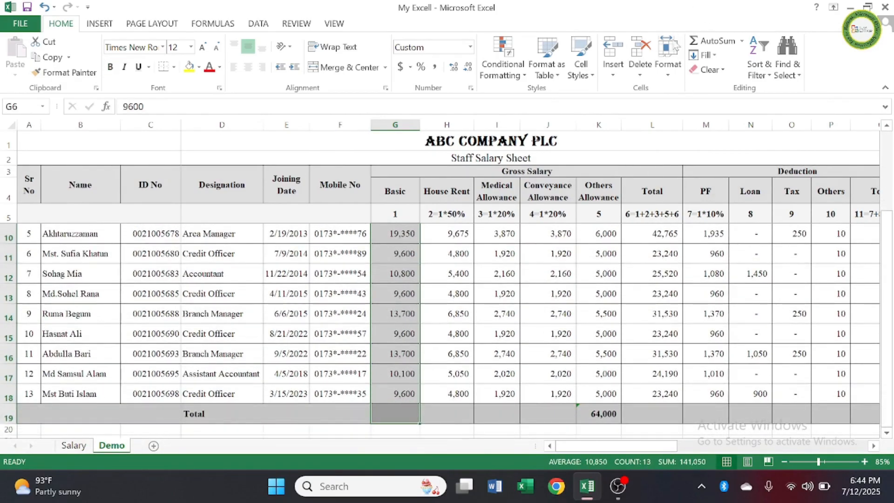
left_click(709, 41)
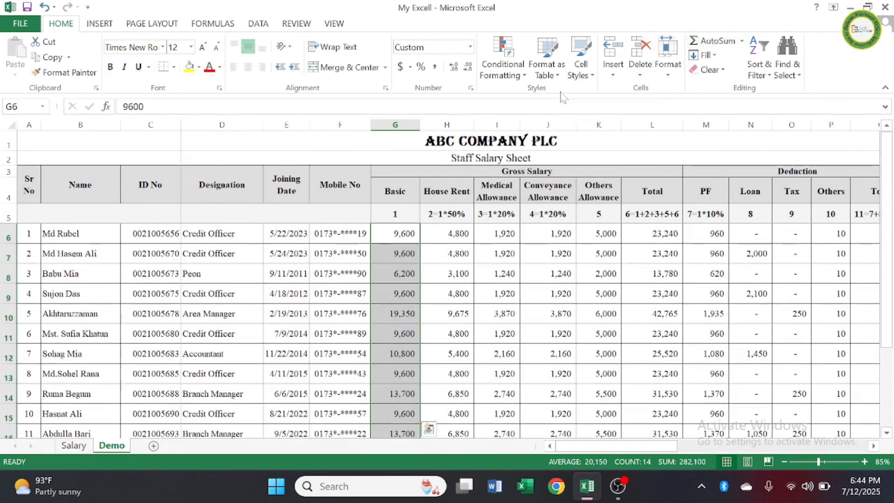
scroll(494, 186, "down", 3)
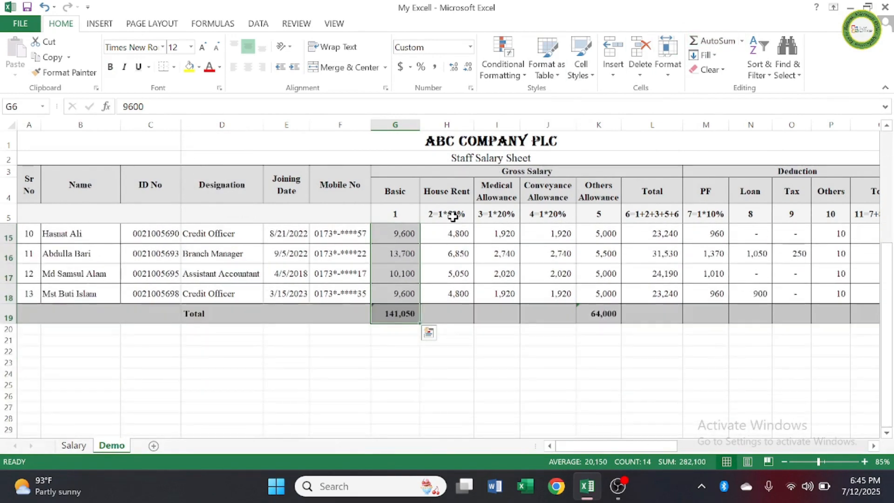
scroll(454, 216, "up", 3)
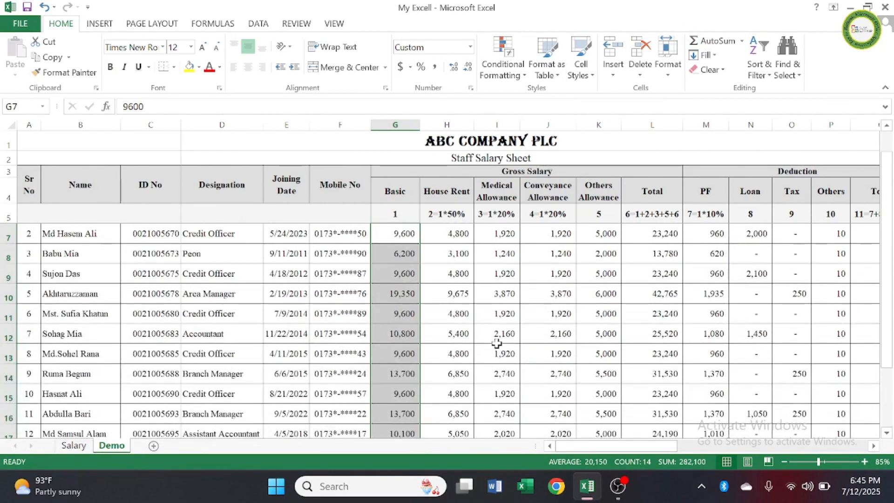
Step: Fill the Basic total formula in G19 across the Total row through the Net Salary column in R19
scroll(495, 343, "down", 2)
left_click(404, 360)
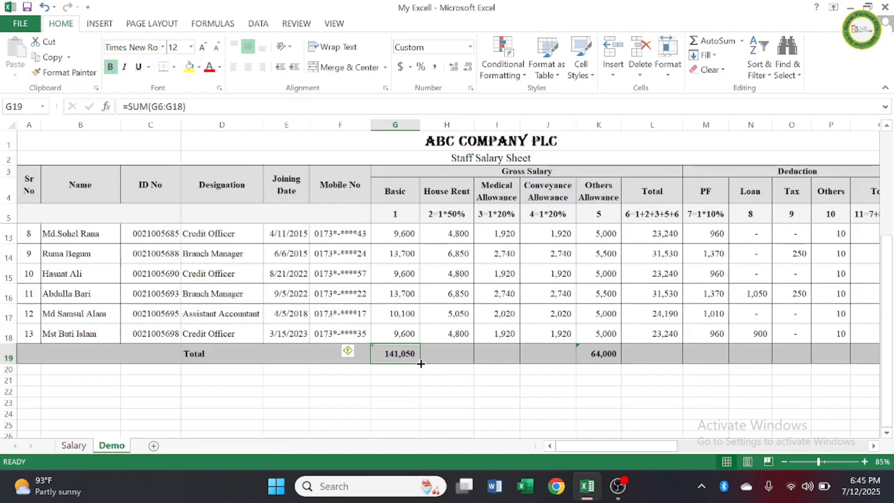
left_click_drag(420, 364, 843, 361)
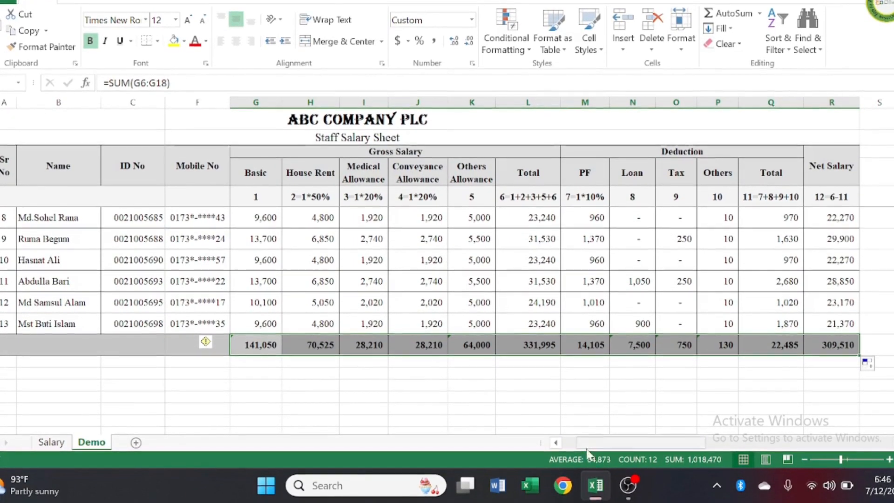
left_click_drag(590, 444, 577, 443)
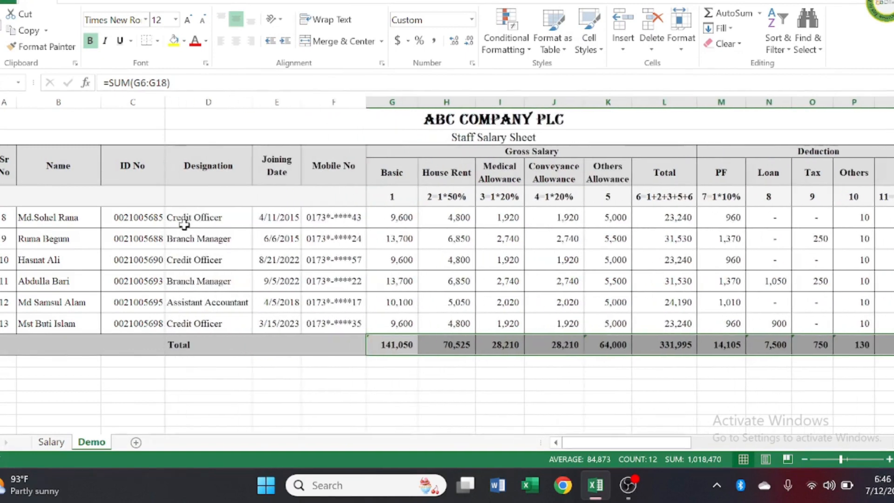
scroll(249, 340, "up", 3)
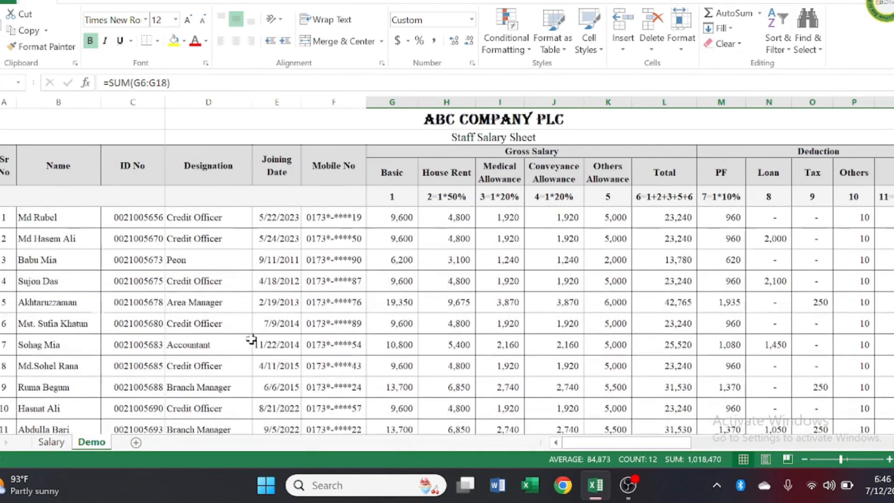